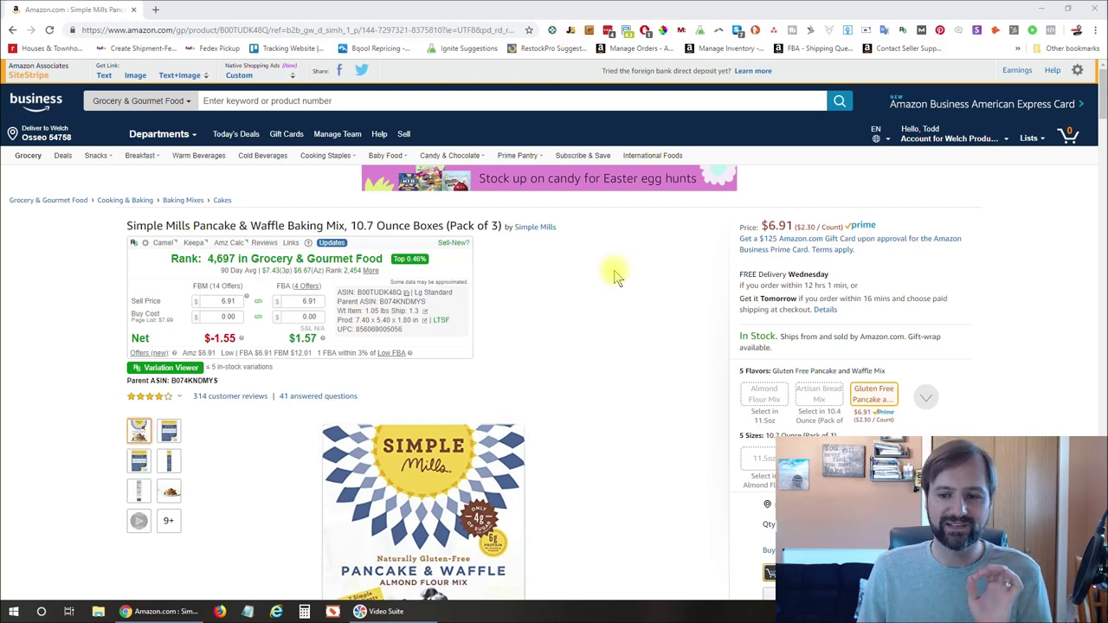
Scroll the Simple Mills Pancake & Waffle Mix Pack of 3 page and run Jungle Scout on it.
{"action": "scroll", "coordinate": [617, 277], "scroll_direction": "down", "scroll_amount": 1}
{"action": "scroll", "coordinate": [617, 277], "scroll_direction": "up", "scroll_amount": 1}
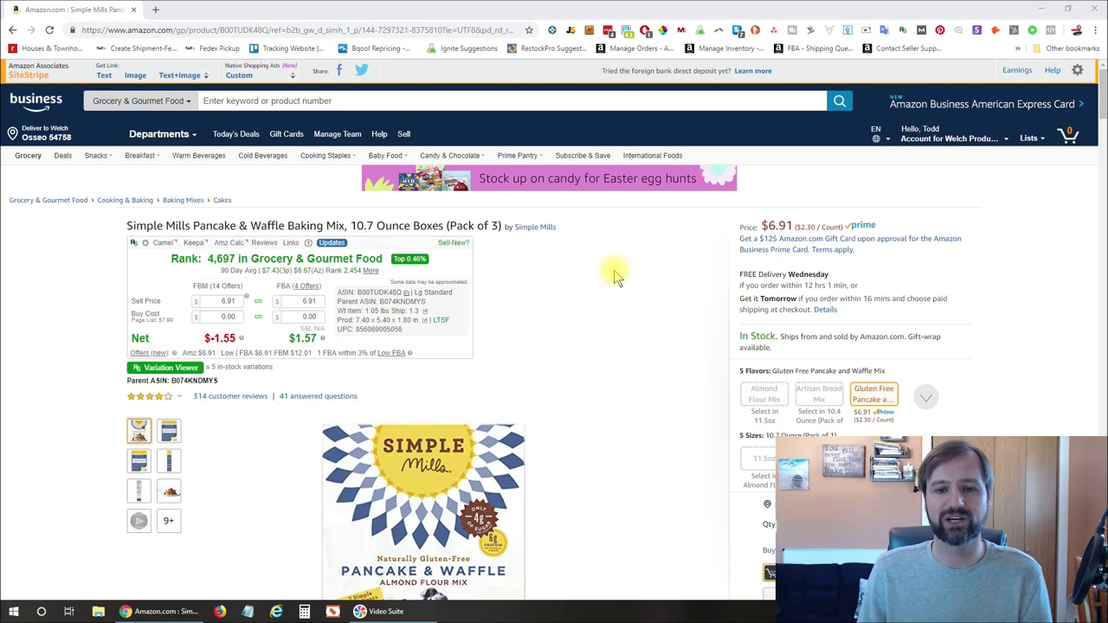
{"action": "left_click", "coordinate": [569, 33]}
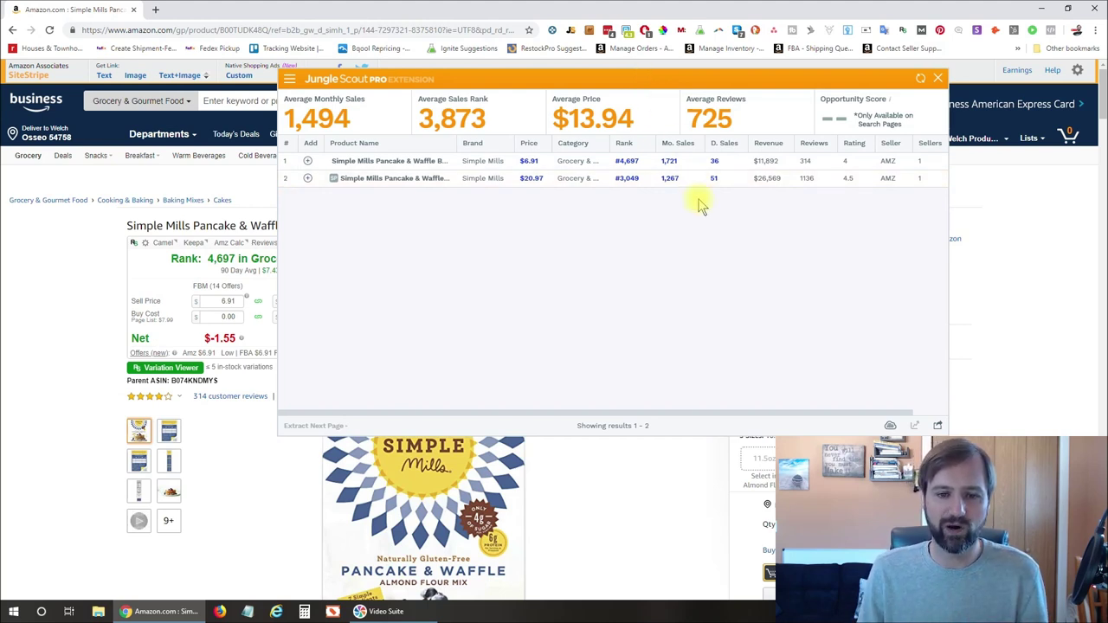
Preview row 1's listing: the 10.7-ounce 3-pack at $6.91 selling 1,721 units monthly.
{"action": "mouse_move", "coordinate": [389, 166]}
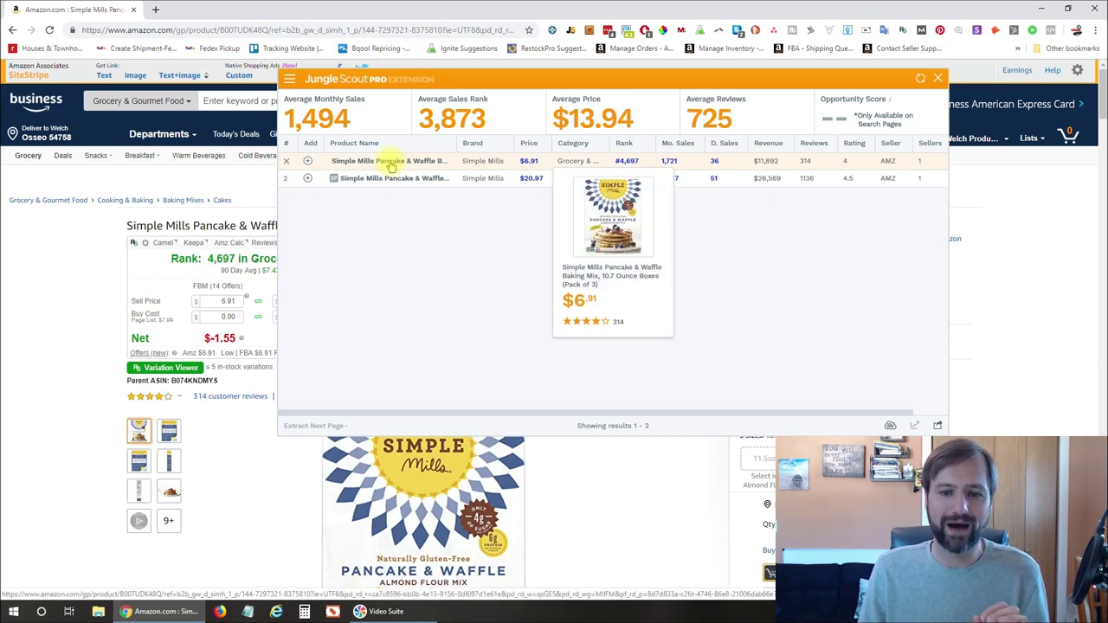
Move the Jungle Scout panel aside to compare the page title with both rows, then dock it upper left.
{"action": "left_click_drag", "start_coordinate": [532, 85], "coordinate": [684, 178]}
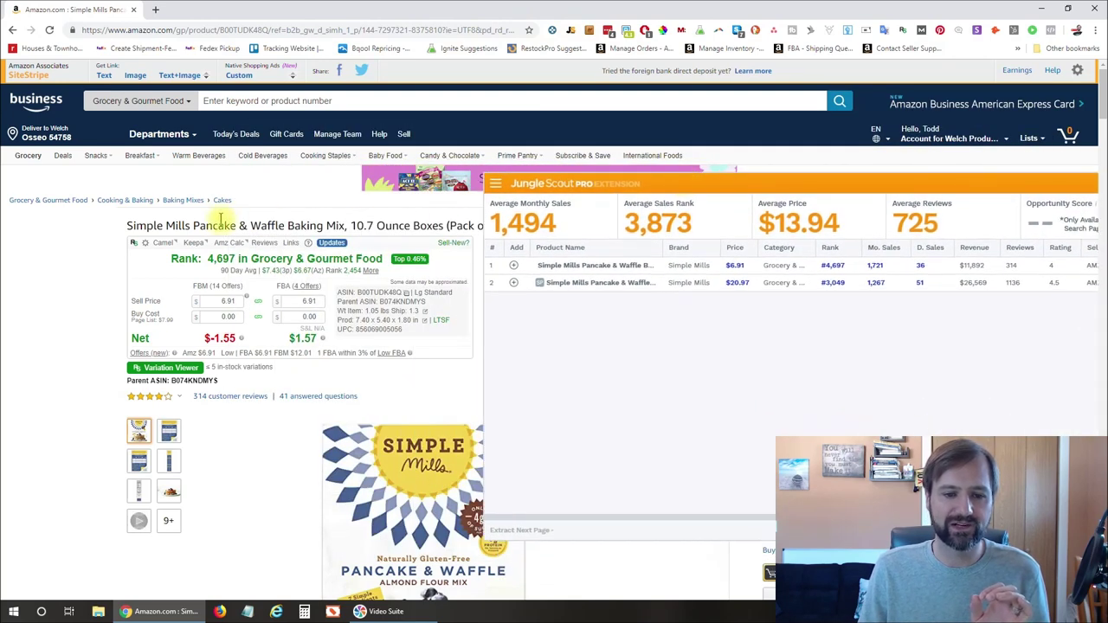
{"action": "triple_click", "coordinate": [154, 218]}
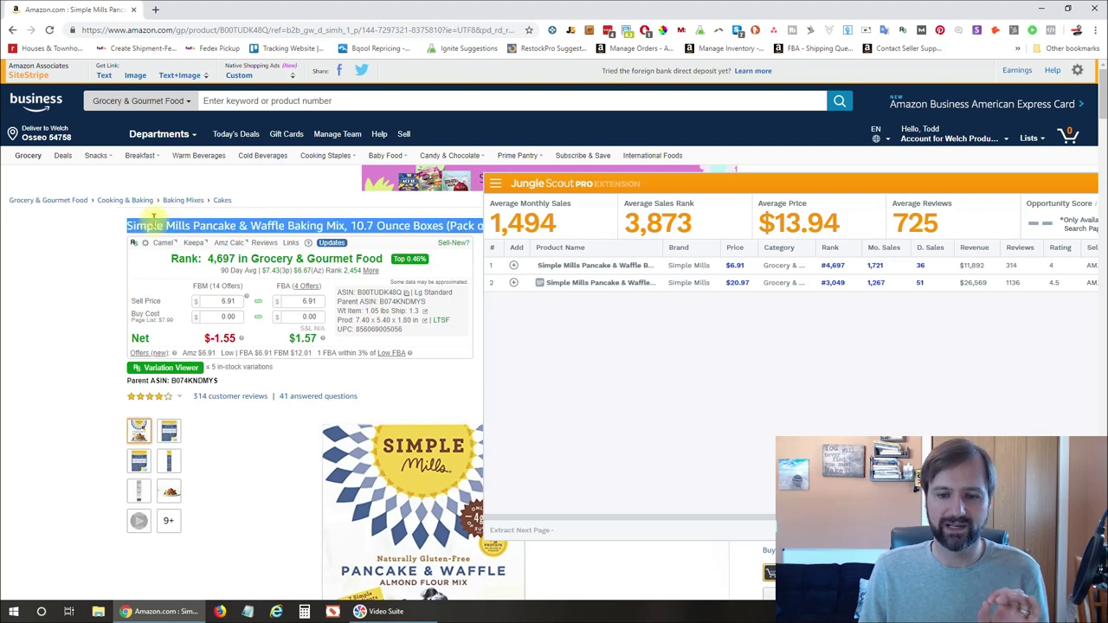
{"action": "mouse_move", "coordinate": [621, 287]}
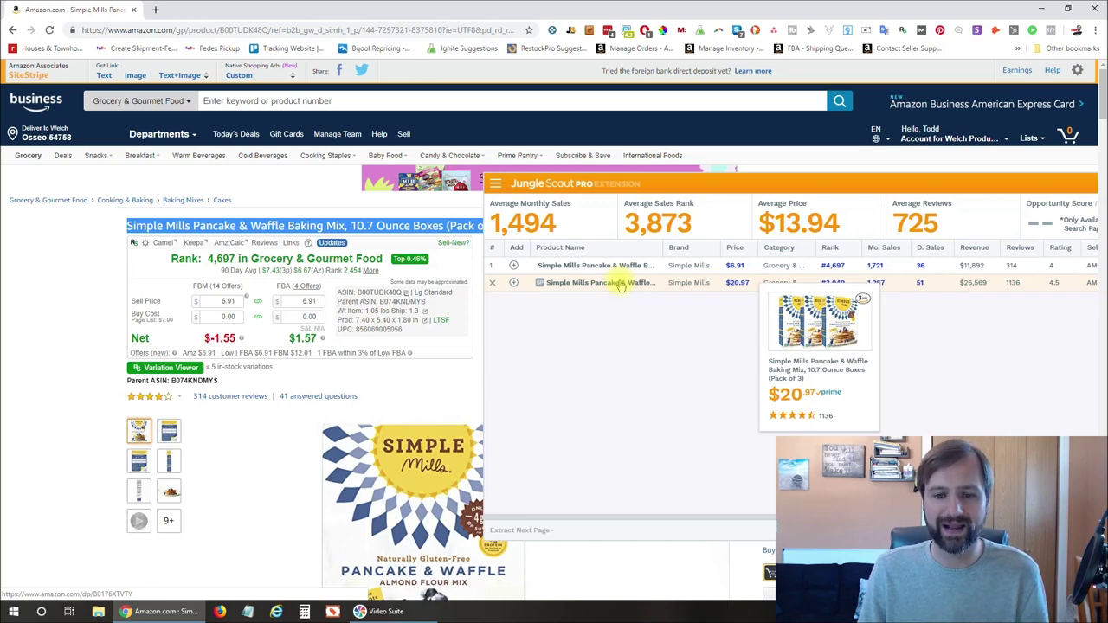
{"action": "left_click_drag", "start_coordinate": [801, 179], "coordinate": [435, 102]}
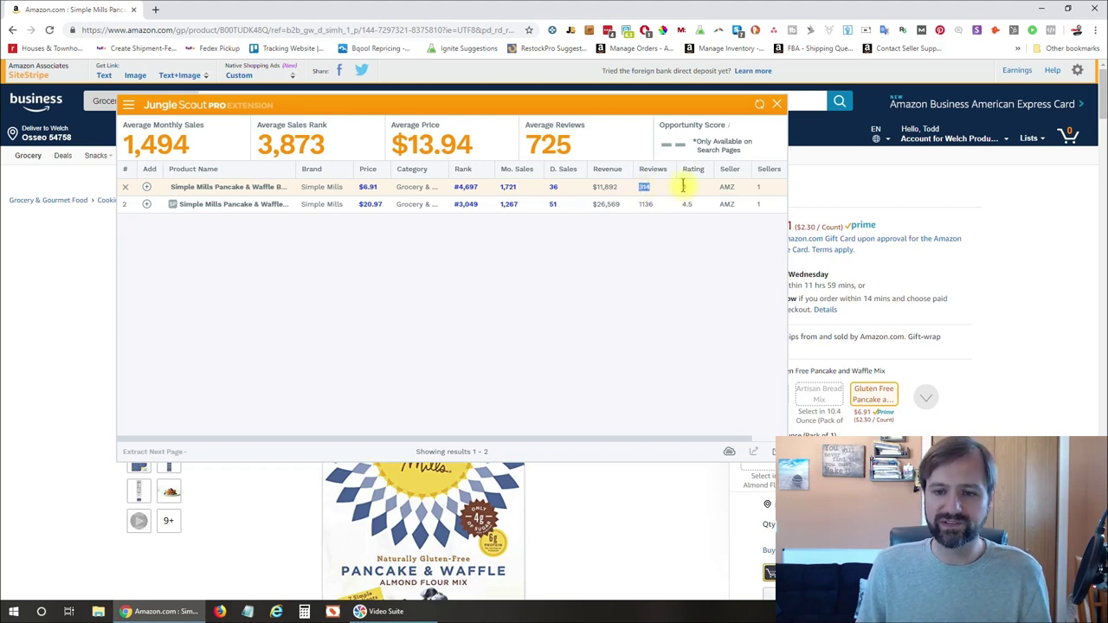
Inspect the first product's seller (AMZ), seller count and monthly sales value, opening its sales history.
{"action": "double_click", "coordinate": [725, 186]}
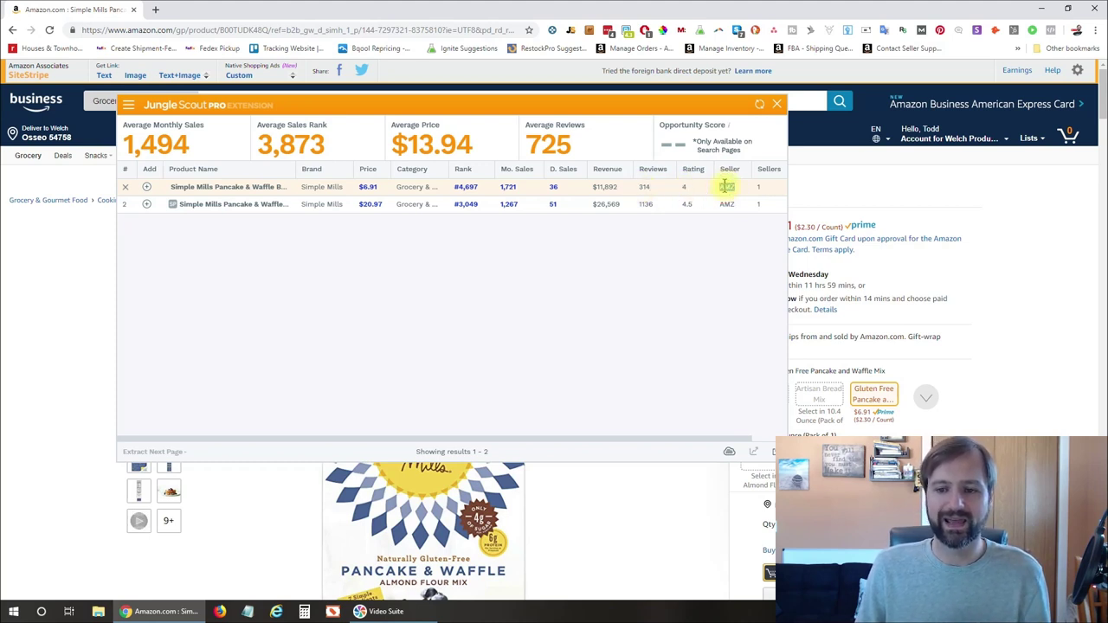
{"action": "double_click", "coordinate": [758, 187]}
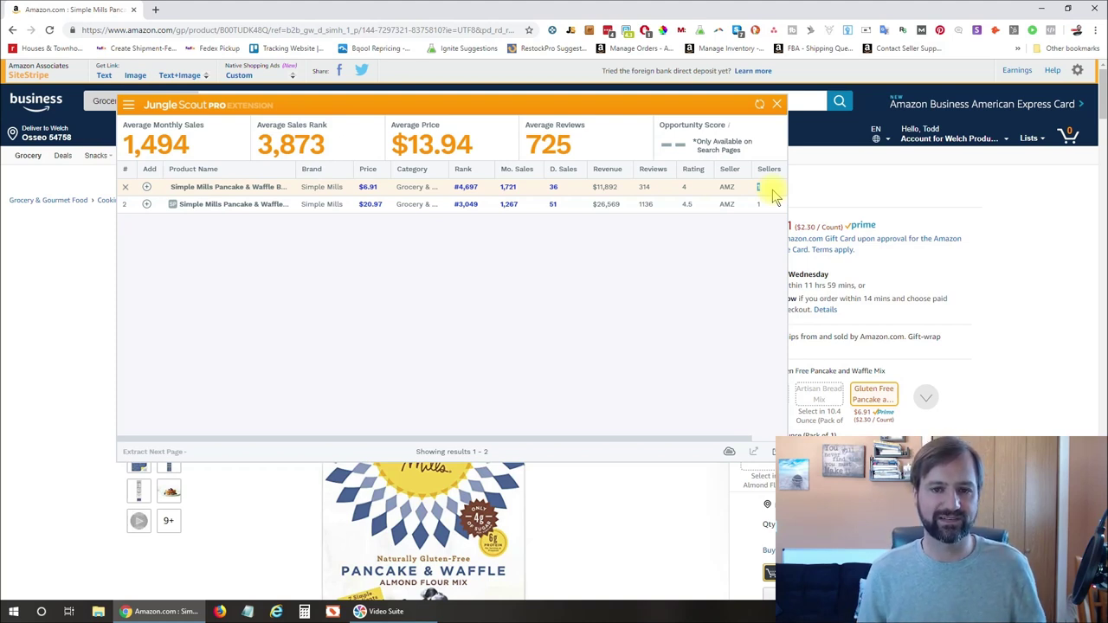
{"action": "double_click", "coordinate": [727, 186]}
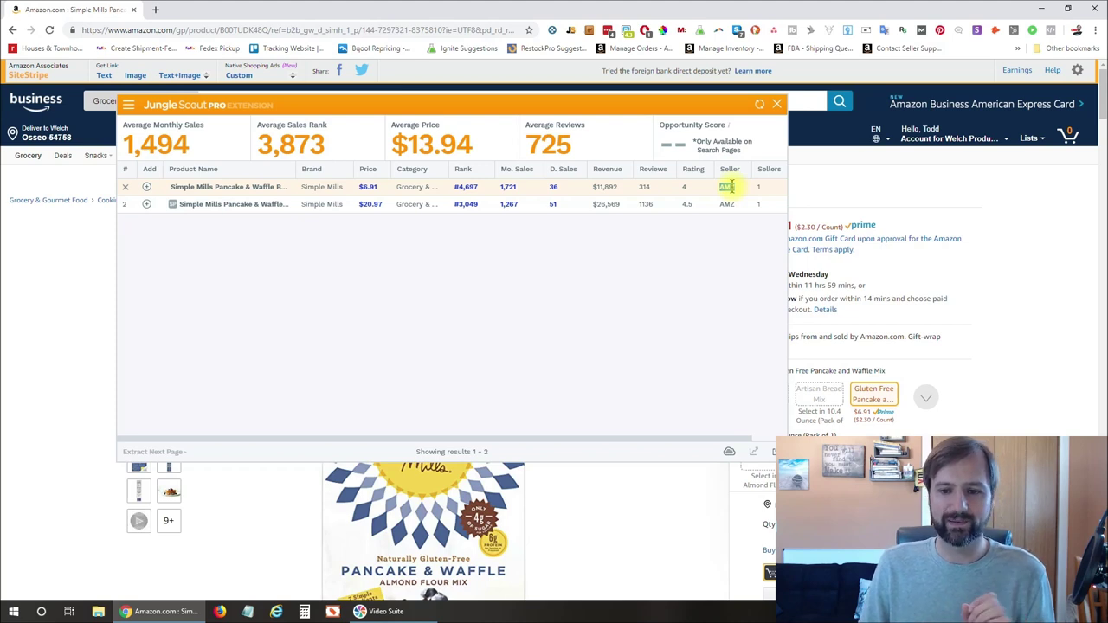
{"action": "left_click", "coordinate": [505, 188]}
{"action": "left_click_drag", "start_coordinate": [505, 188], "coordinate": [514, 191]}
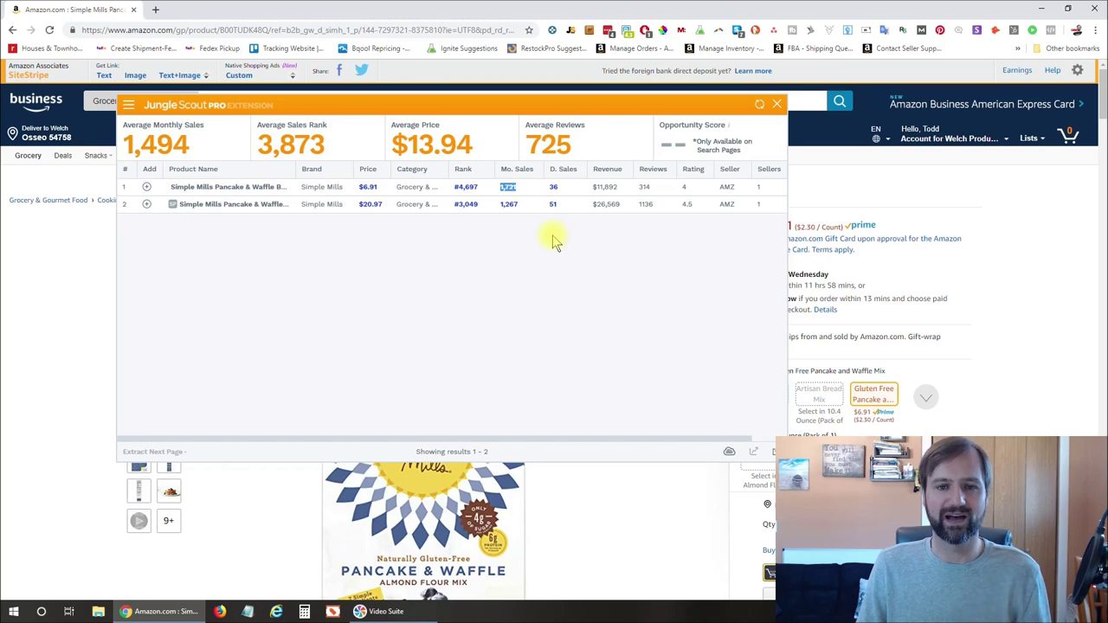
{"action": "left_click", "coordinate": [509, 188]}
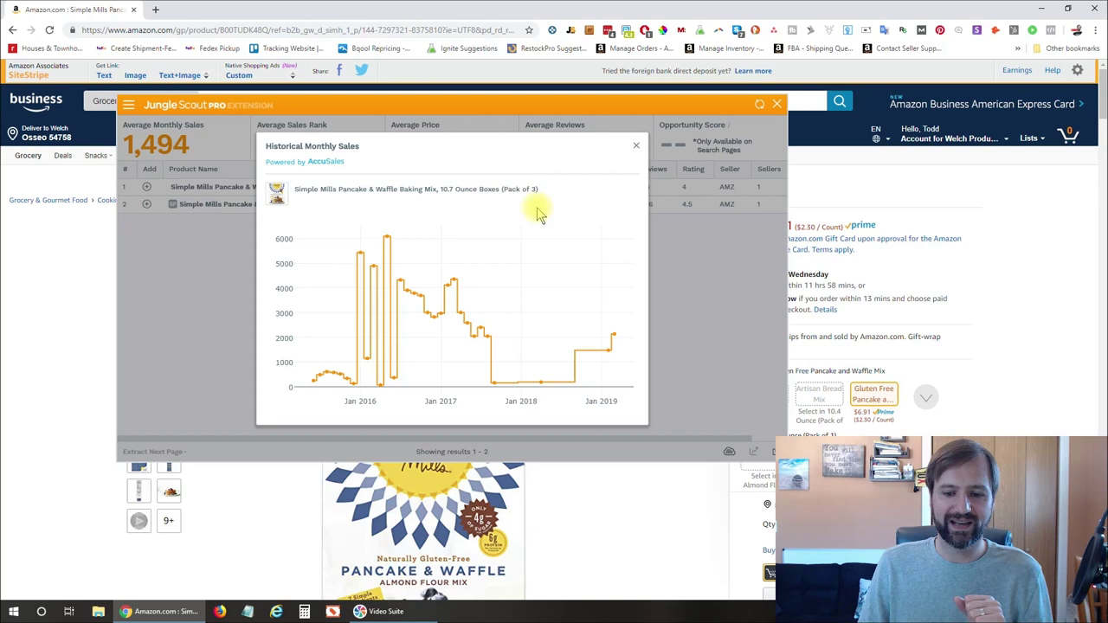
Review the 3-pack's monthly sales history, reaching about 2,130 in March 2019, then close it.
{"action": "mouse_move", "coordinate": [616, 338]}
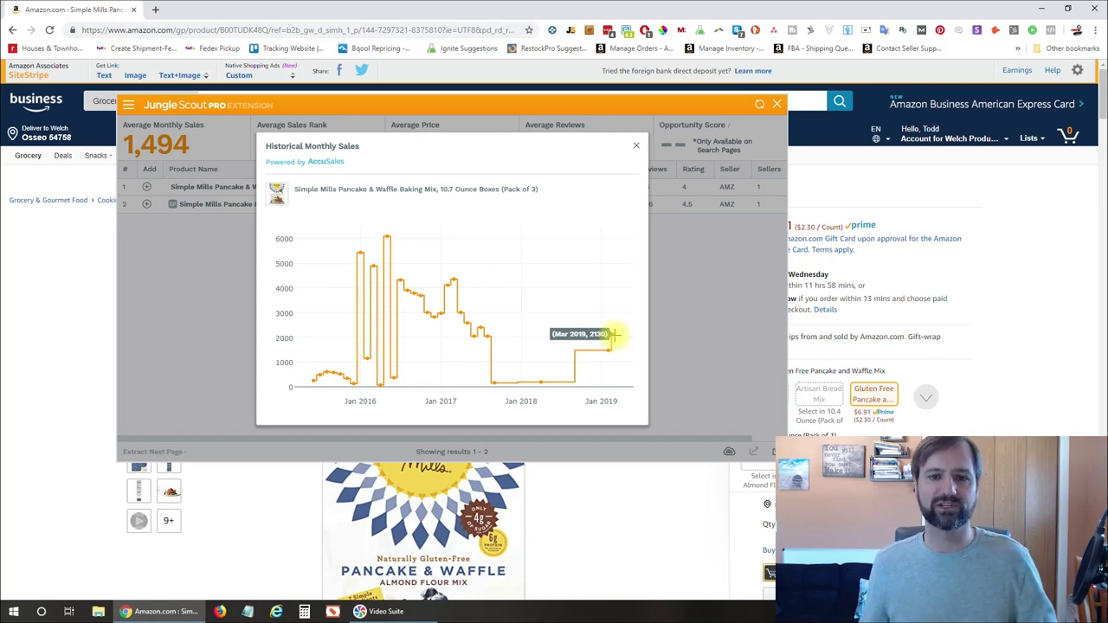
{"action": "left_click", "coordinate": [638, 149]}
View the first product's Amazon Sales Rank history chart, then close it.
{"action": "left_click", "coordinate": [466, 188]}
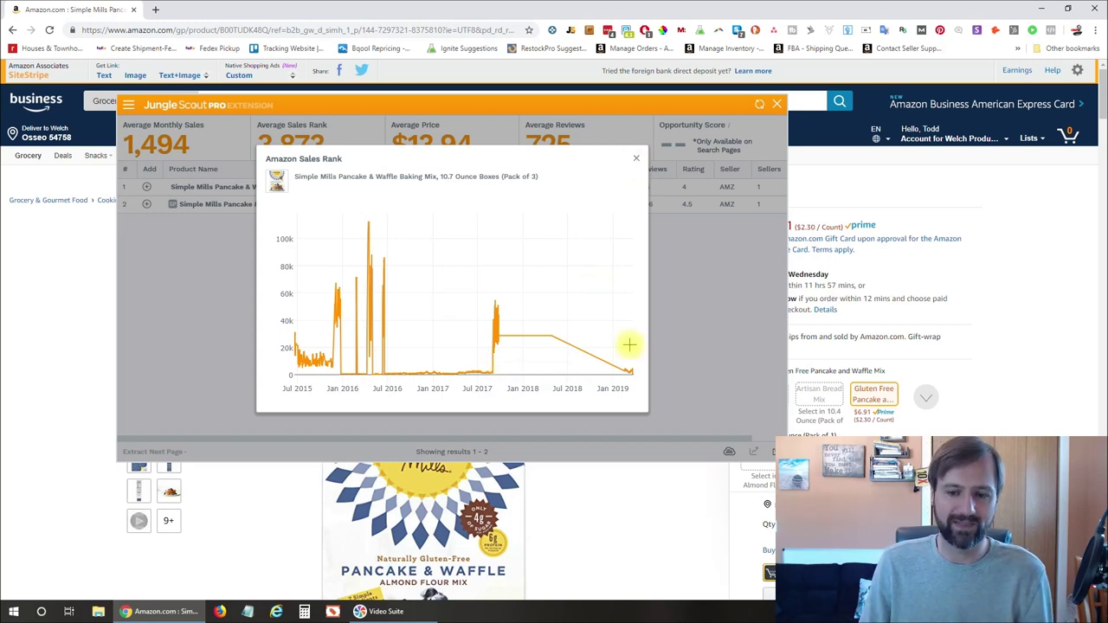
{"action": "mouse_move", "coordinate": [617, 362]}
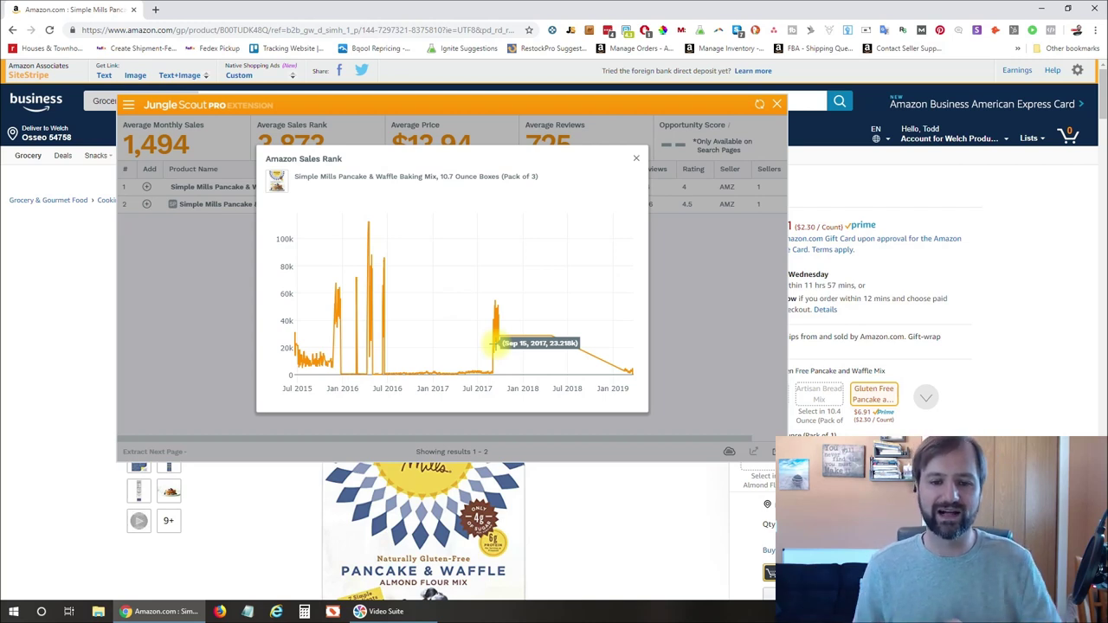
{"action": "left_click", "coordinate": [637, 158]}
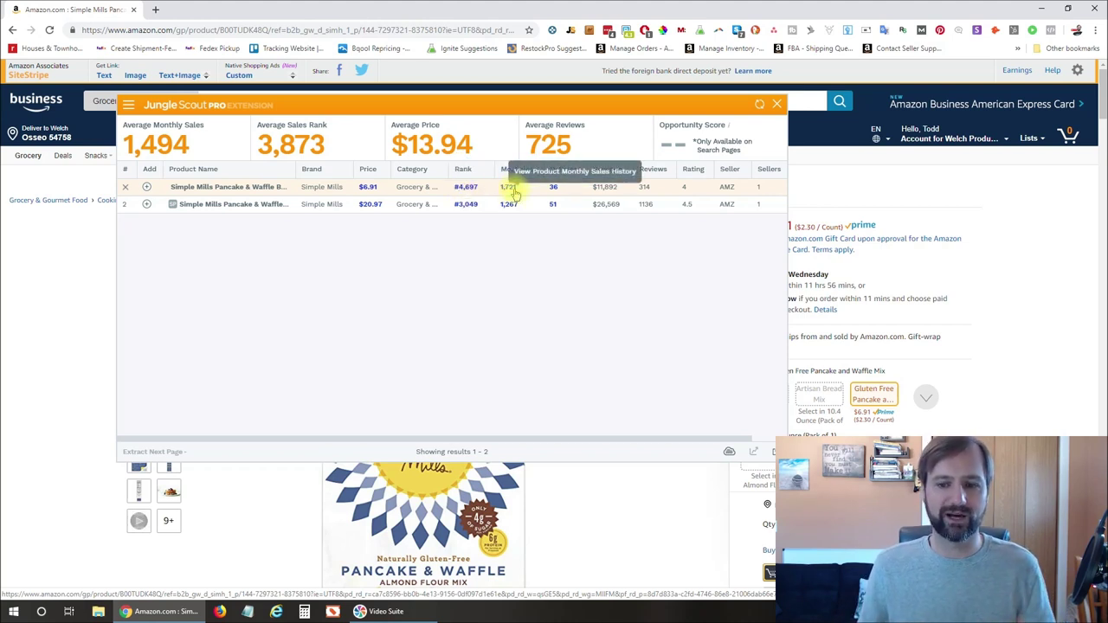
Compare the two products' review counts (314 and 1136), then close the Jungle Scout panel.
{"action": "double_click", "coordinate": [644, 187]}
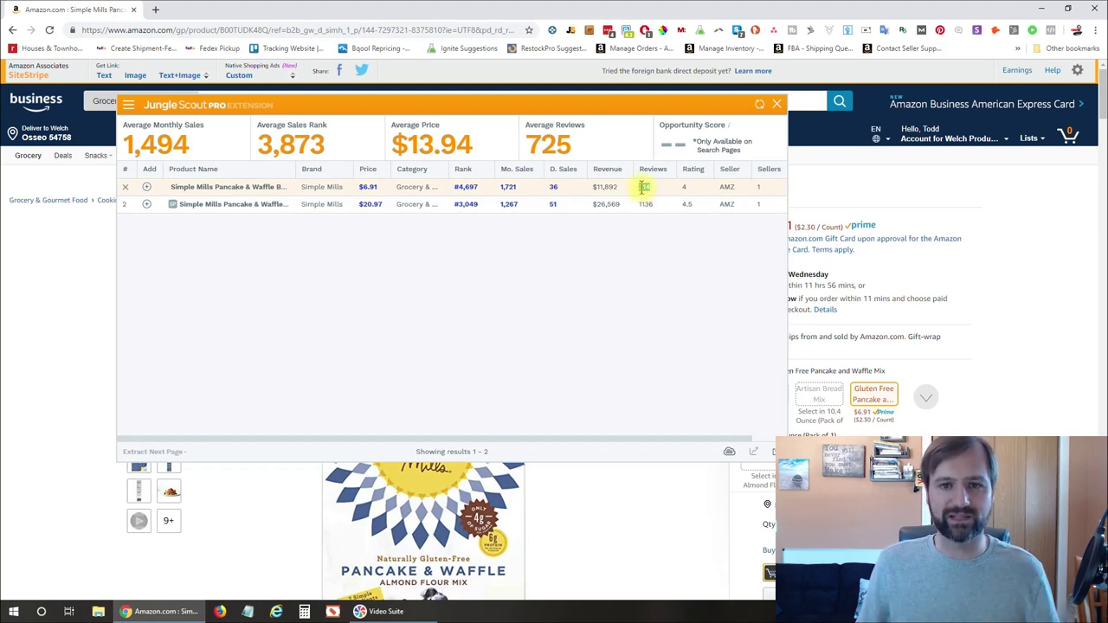
{"action": "double_click", "coordinate": [646, 204]}
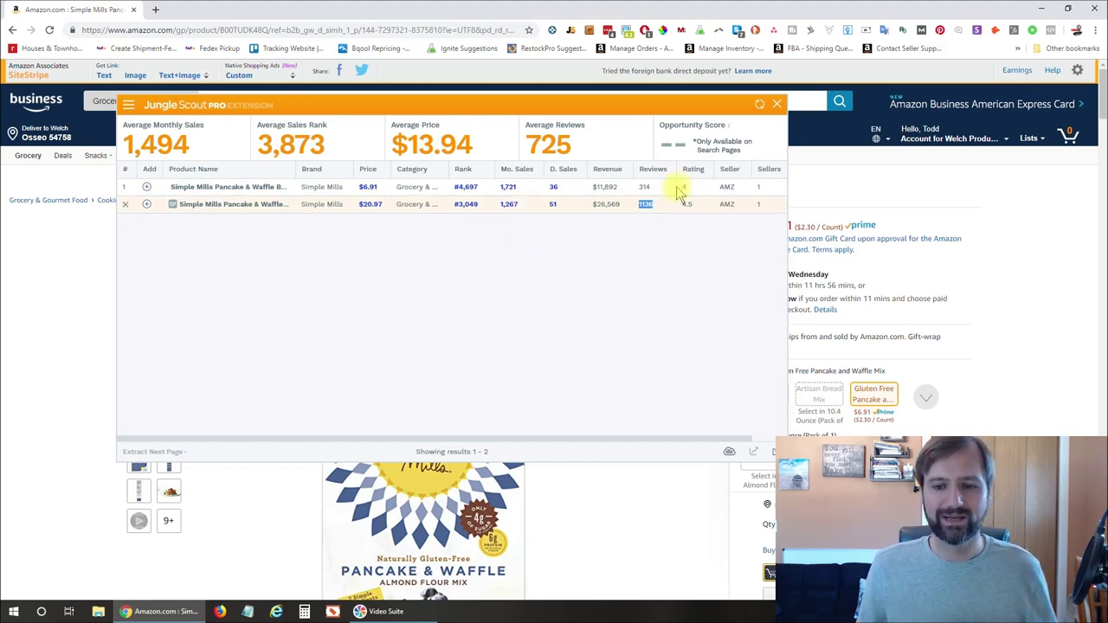
{"action": "left_click", "coordinate": [646, 187]}
{"action": "double_click", "coordinate": [646, 187]}
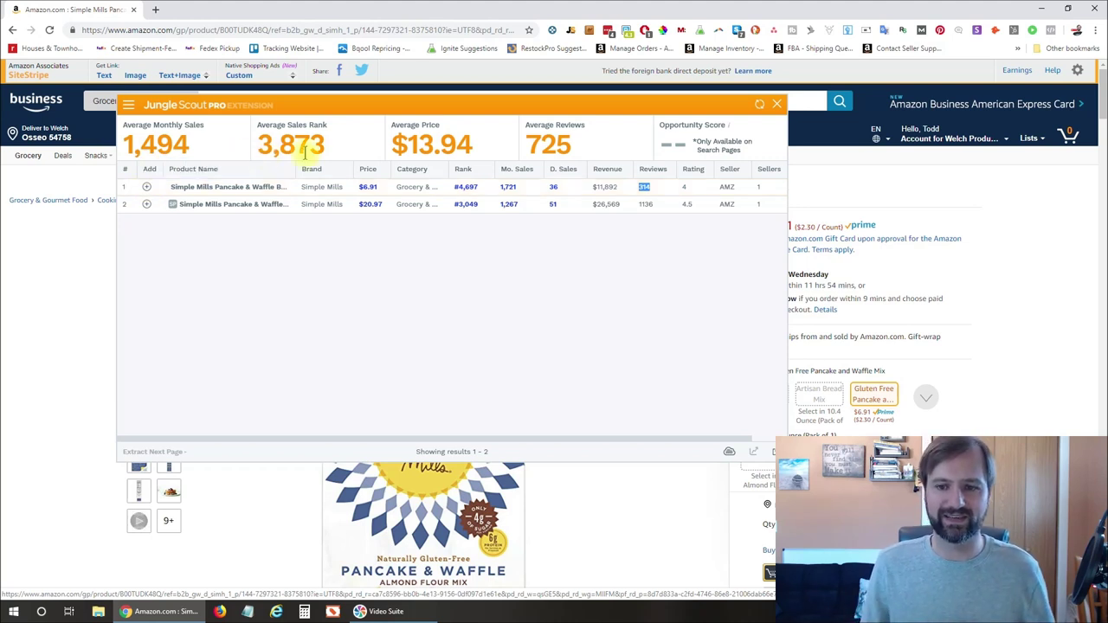
{"action": "left_click", "coordinate": [778, 104]}
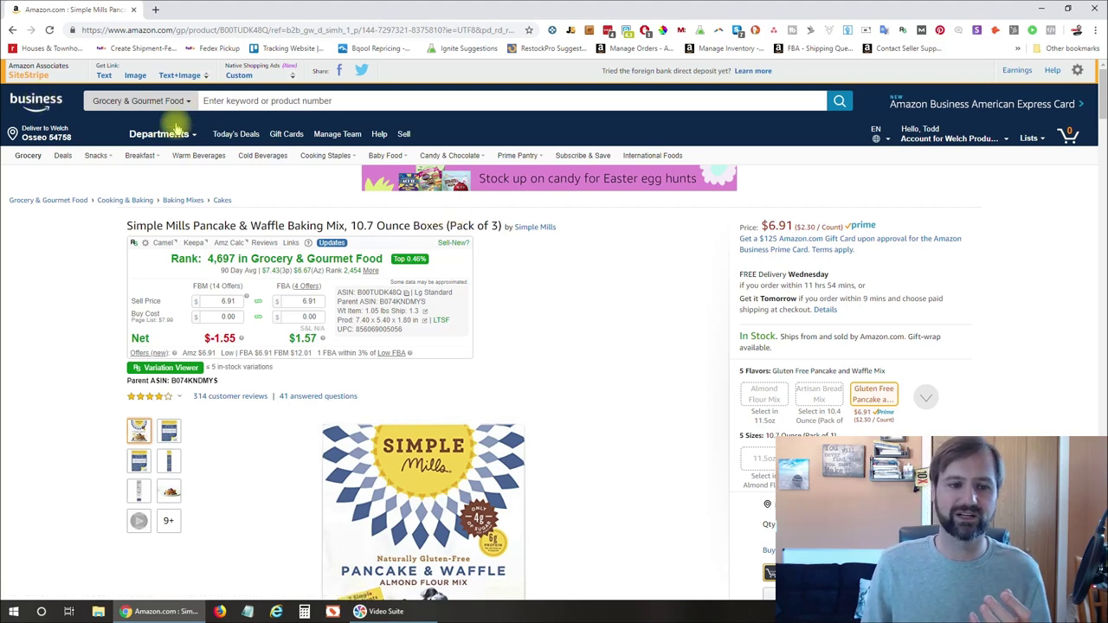
Search Amazon Business for 'Simple mills' and filter to the Simple Mills brand, leaving 68 results.
{"action": "left_click", "coordinate": [50, 105]}
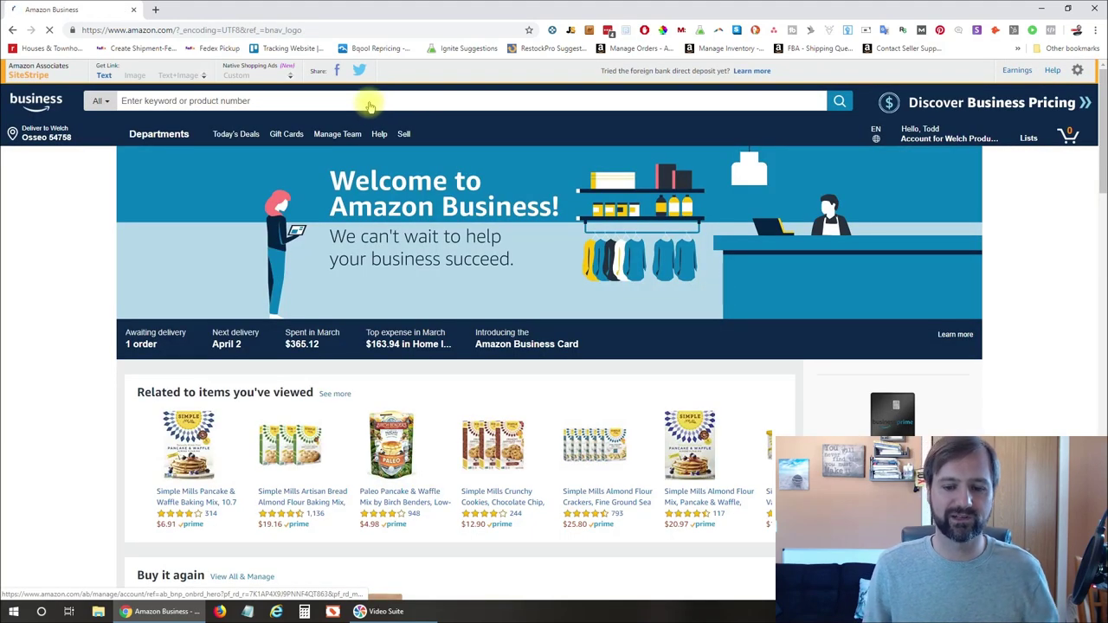
{"action": "left_click", "coordinate": [357, 100]}
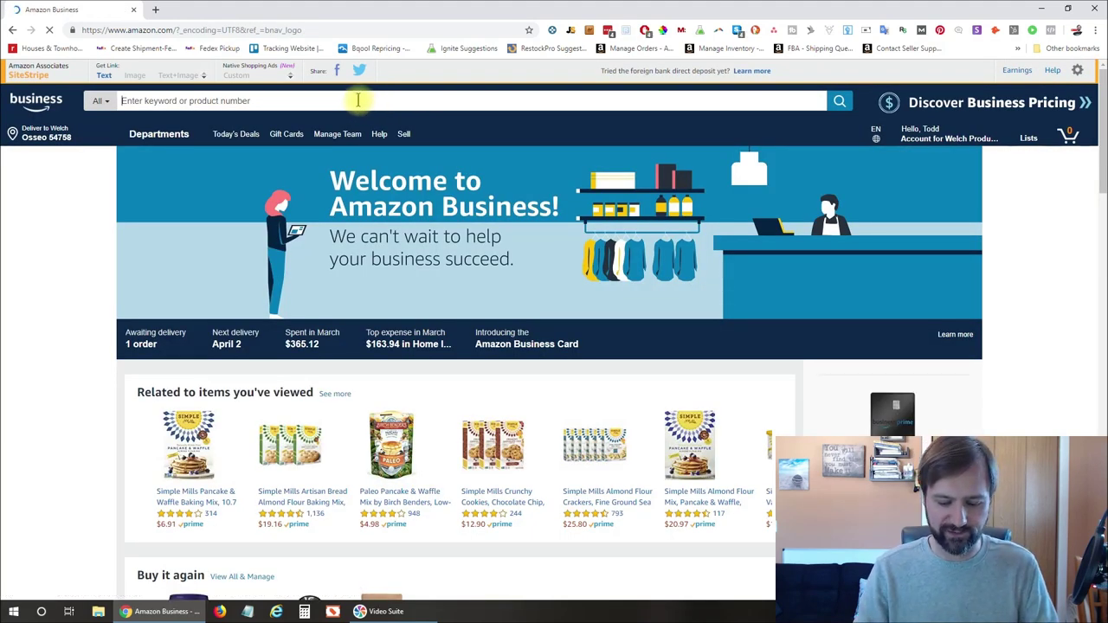
{"action": "type", "text": "Simple mills"}
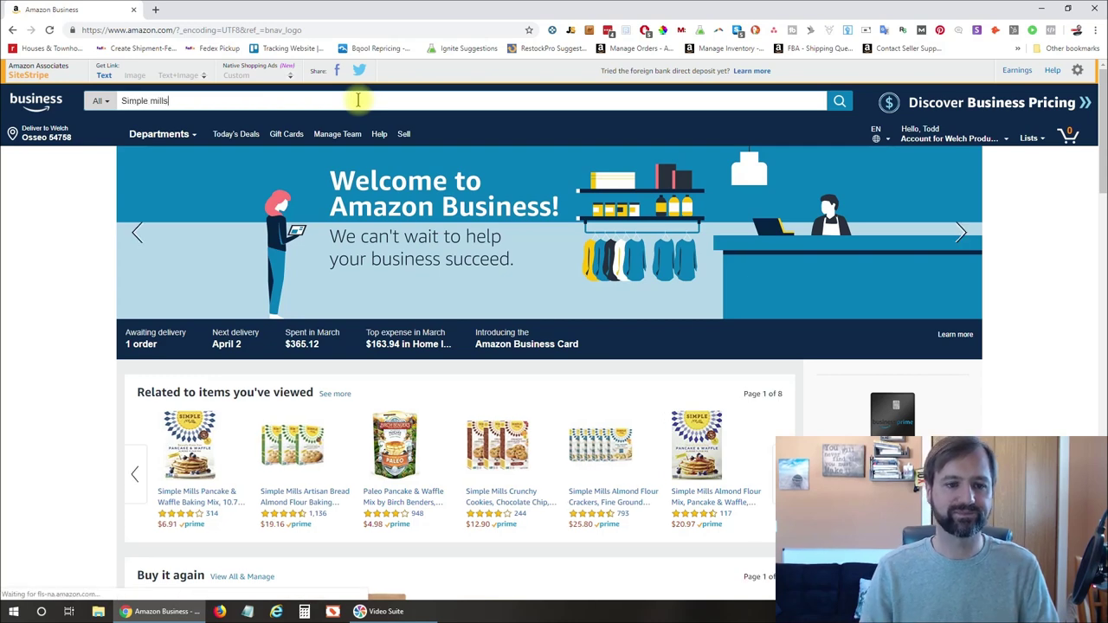
{"action": "key", "text": "Return"}
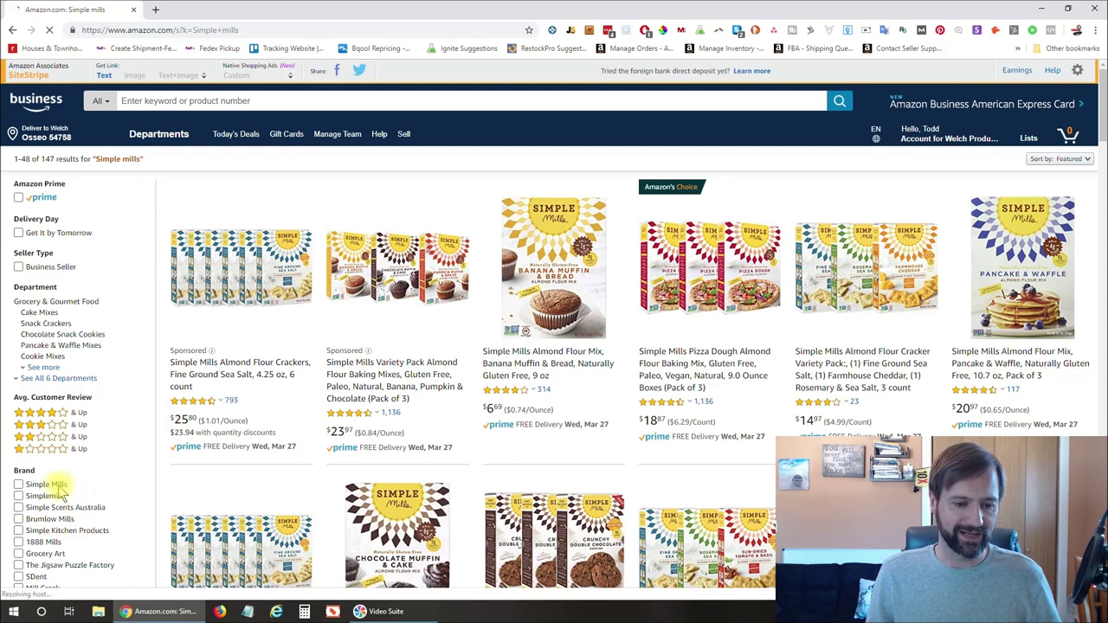
{"action": "left_click", "coordinate": [18, 484]}
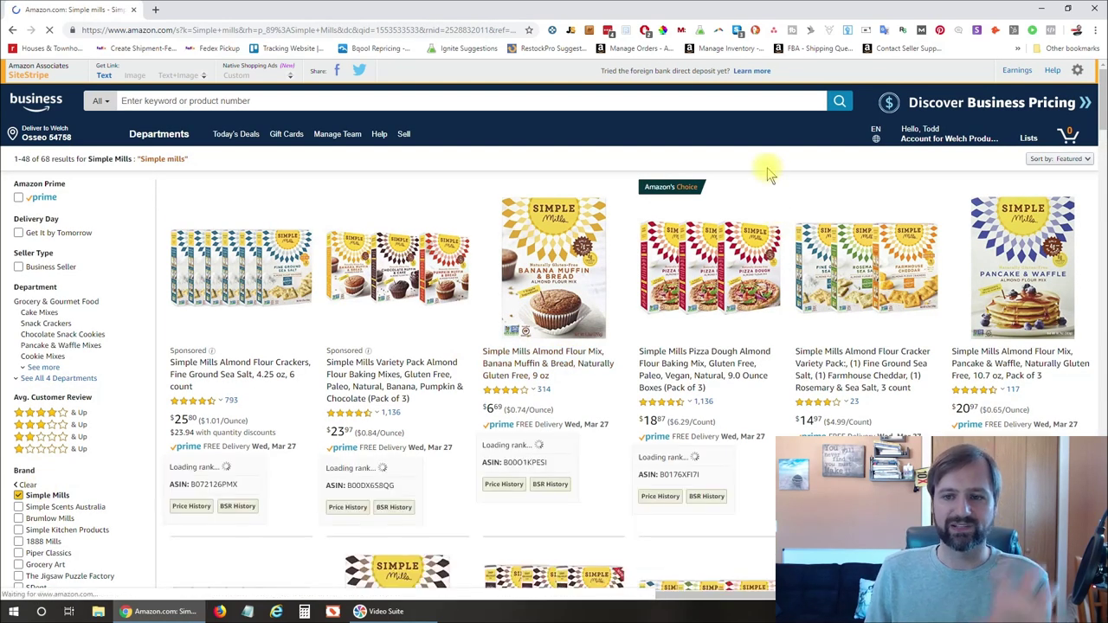
Run Jungle Scout on the filtered Simple Mills results, listing 17 products.
{"action": "left_click", "coordinate": [570, 32]}
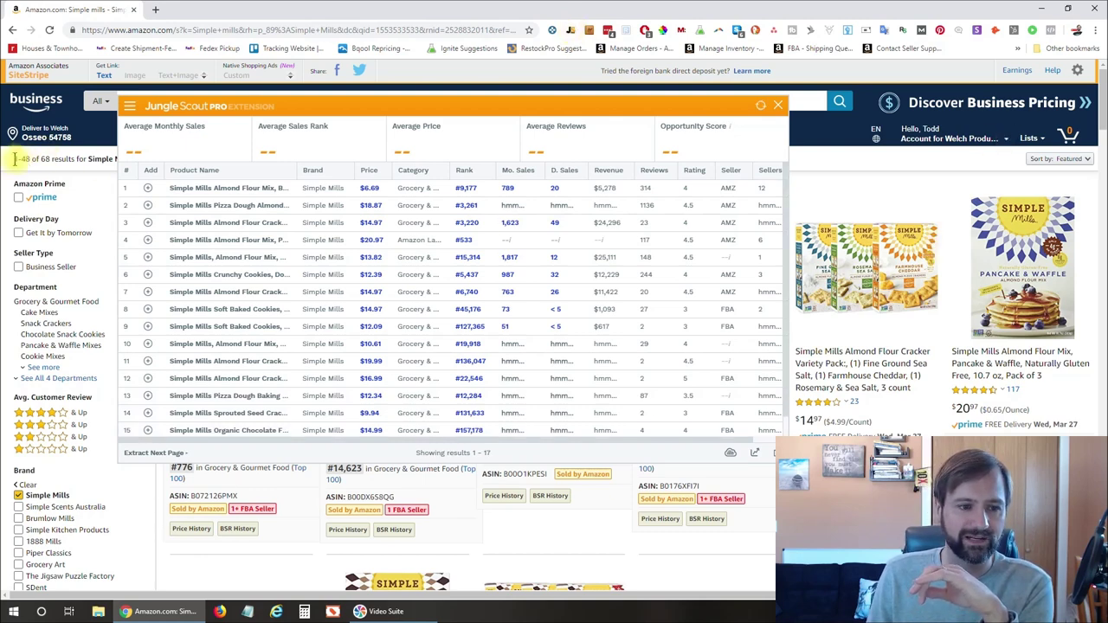
Scroll the loaded Simple Mills table, then add the next Amazon results page to it.
{"action": "scroll", "coordinate": [44, 143], "scroll_direction": "down", "scroll_amount": 4}
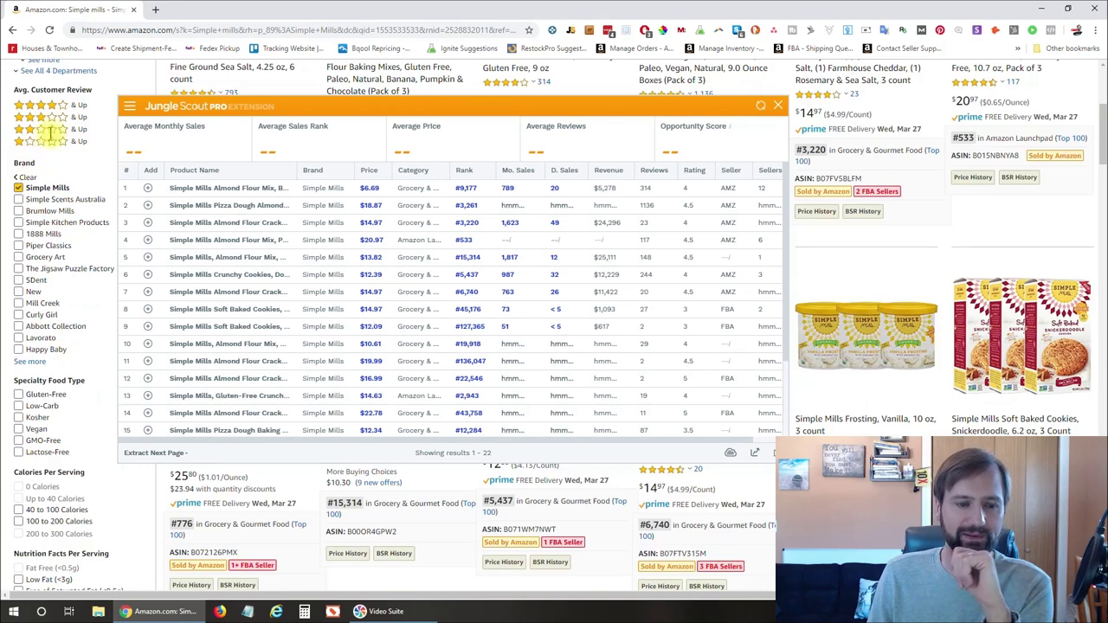
{"action": "scroll", "coordinate": [52, 134], "scroll_direction": "up", "scroll_amount": 4}
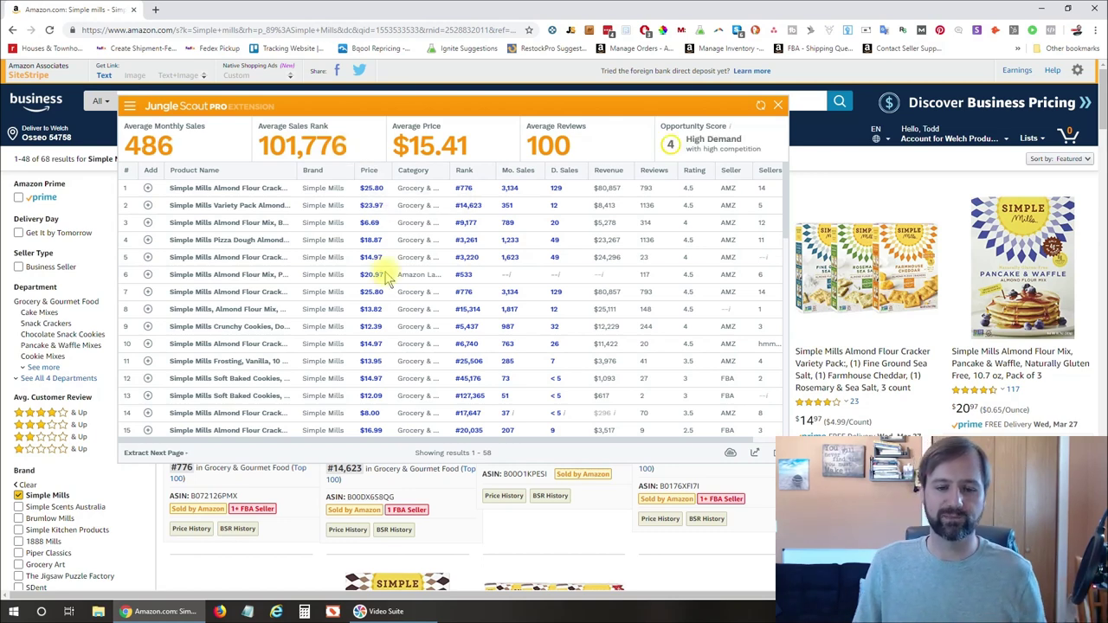
{"action": "left_click", "coordinate": [163, 454]}
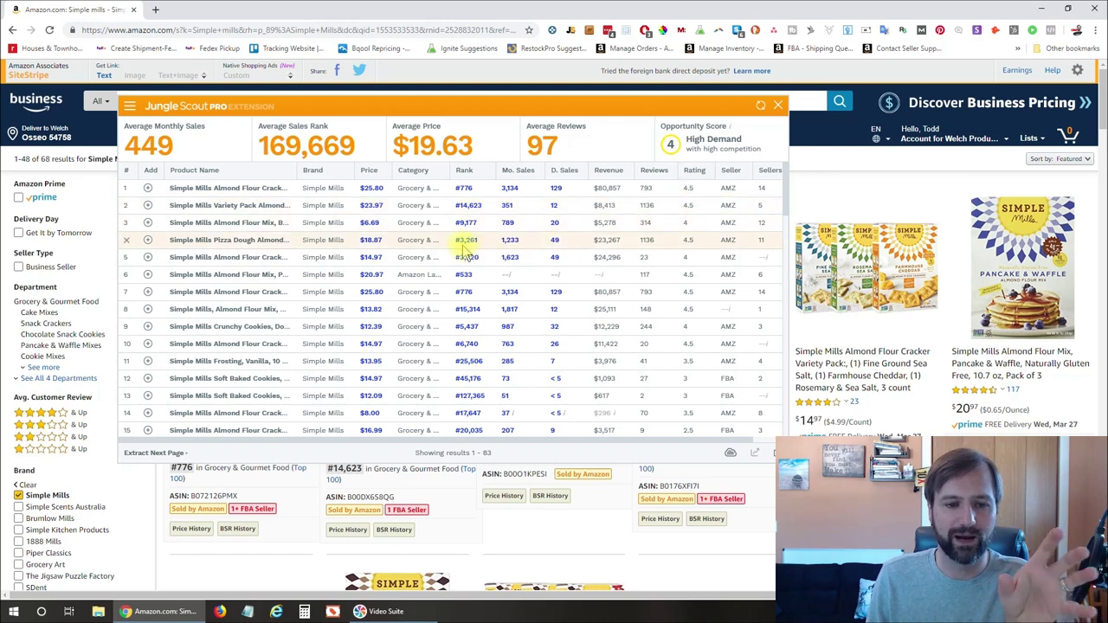
Preview the Almond Flour Crackers entry at the top of the 83-result Simple Mills table.
{"action": "mouse_move", "coordinate": [275, 241]}
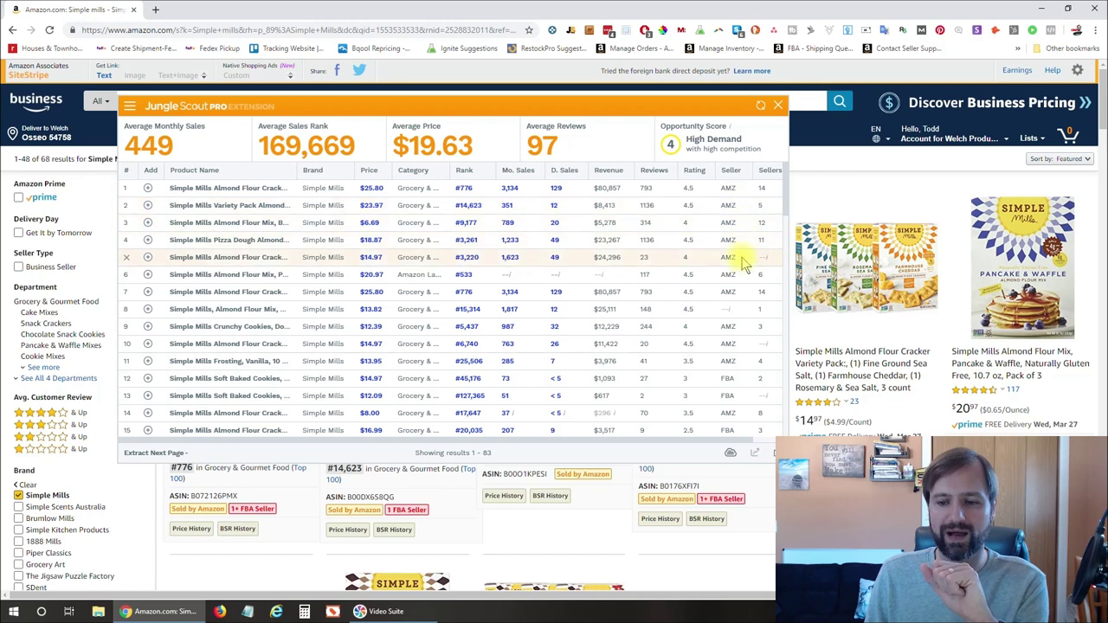
Scroll through the 83 Simple Mills rows, then bring up the Filter Results panel.
{"action": "scroll", "coordinate": [739, 303], "scroll_direction": "down", "scroll_amount": 3}
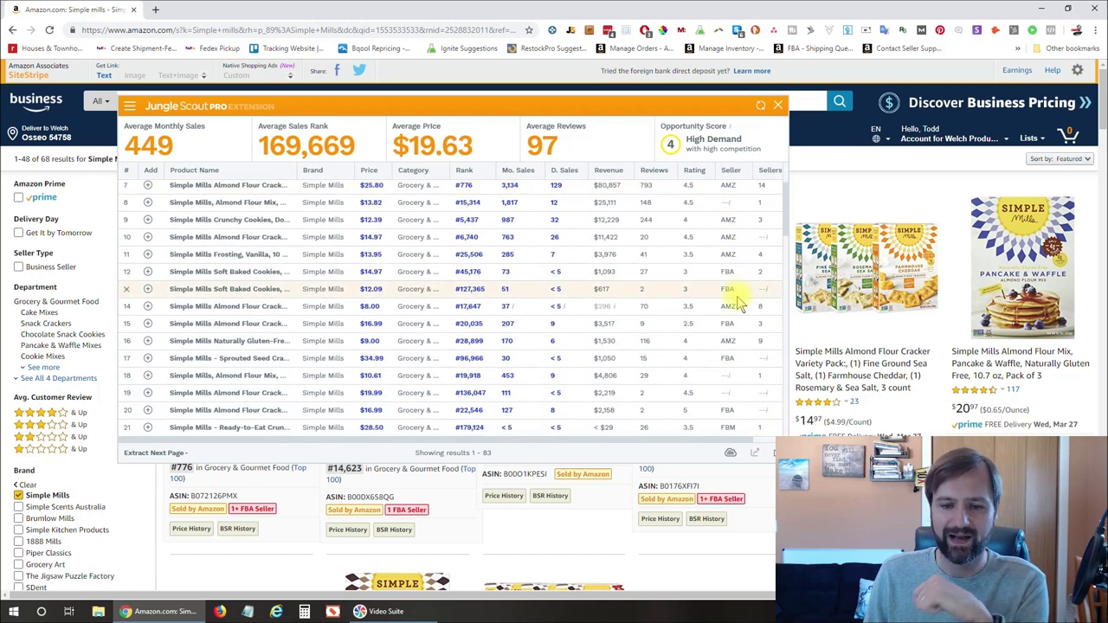
{"action": "scroll", "coordinate": [737, 310], "scroll_direction": "down", "scroll_amount": 2}
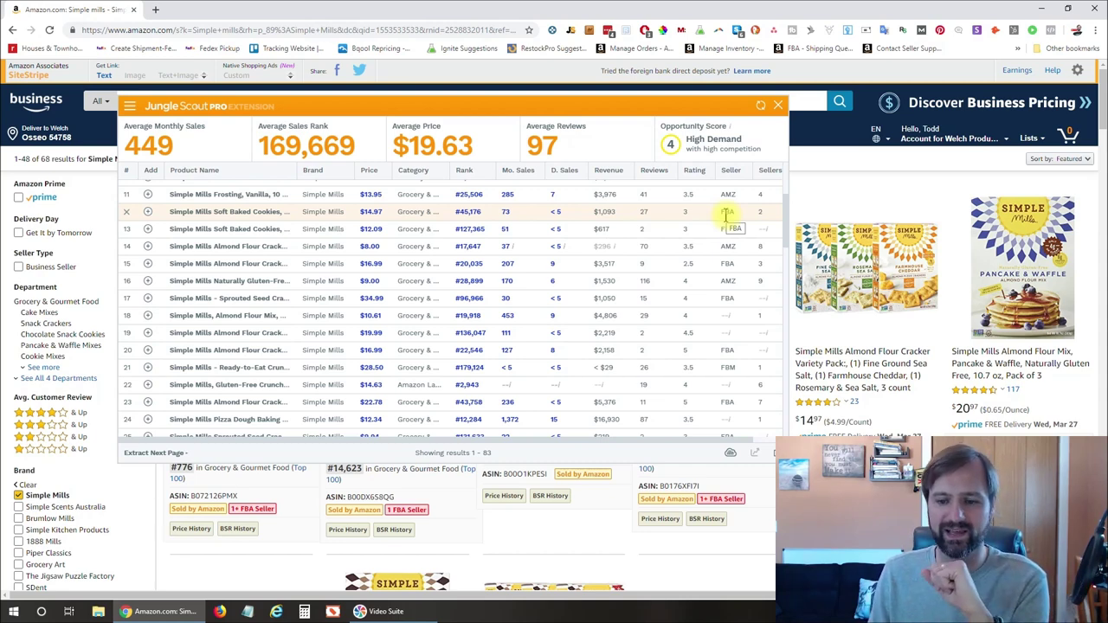
{"action": "scroll", "coordinate": [714, 264], "scroll_direction": "down", "scroll_amount": 3}
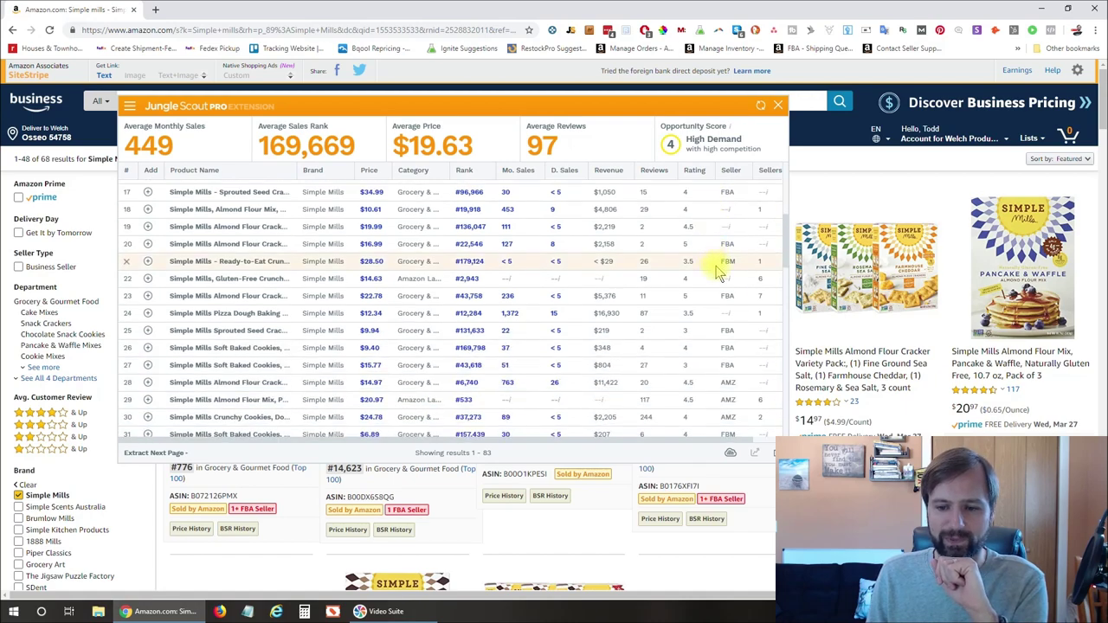
{"action": "scroll", "coordinate": [715, 316], "scroll_direction": "down", "scroll_amount": 4}
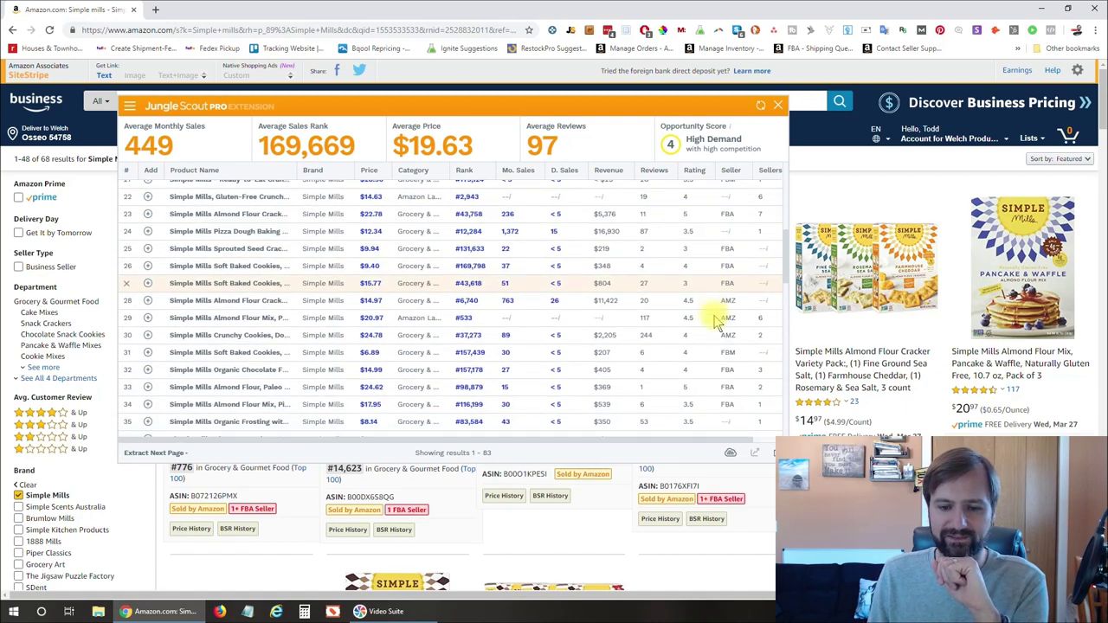
{"action": "scroll", "coordinate": [715, 321], "scroll_direction": "down", "scroll_amount": 4}
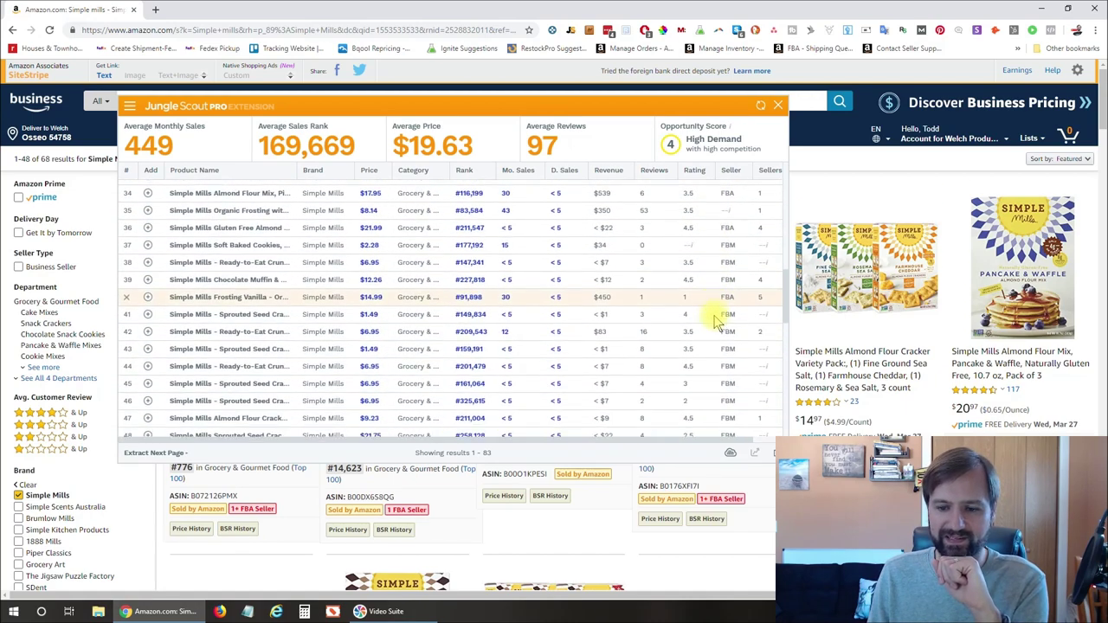
{"action": "scroll", "coordinate": [716, 321], "scroll_direction": "down", "scroll_amount": 1}
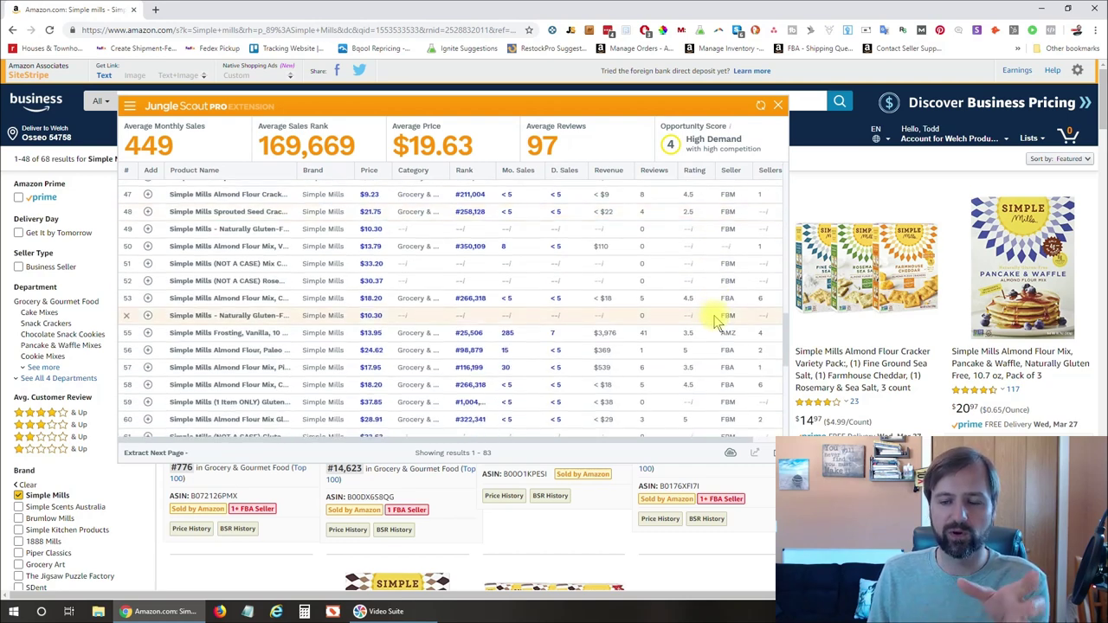
{"action": "scroll", "coordinate": [715, 321], "scroll_direction": "up", "scroll_amount": 3}
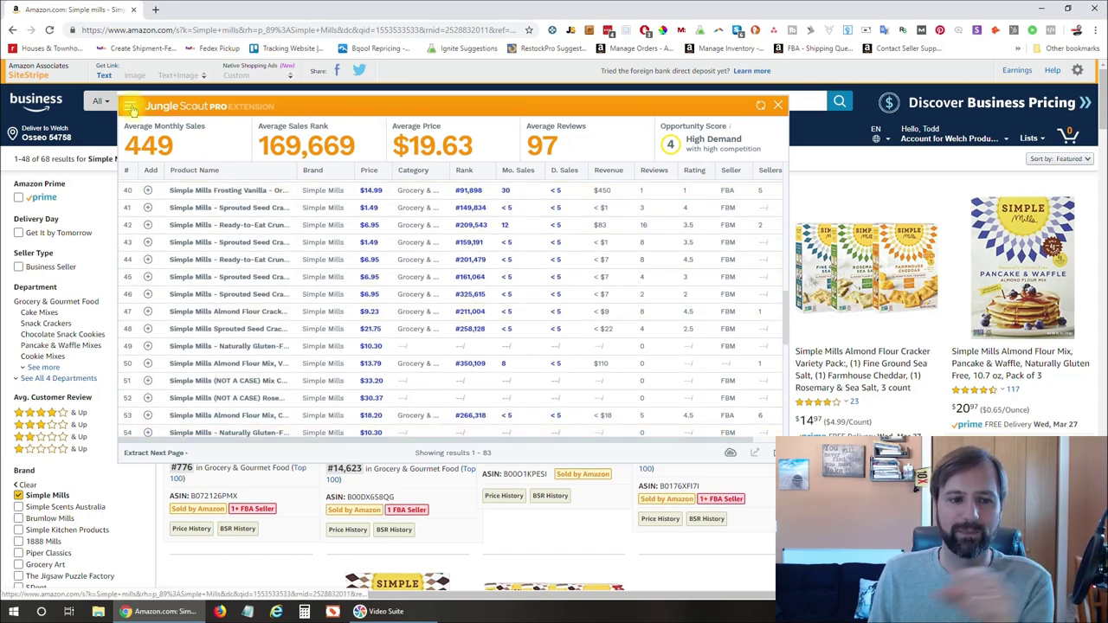
{"action": "left_click", "coordinate": [130, 107]}
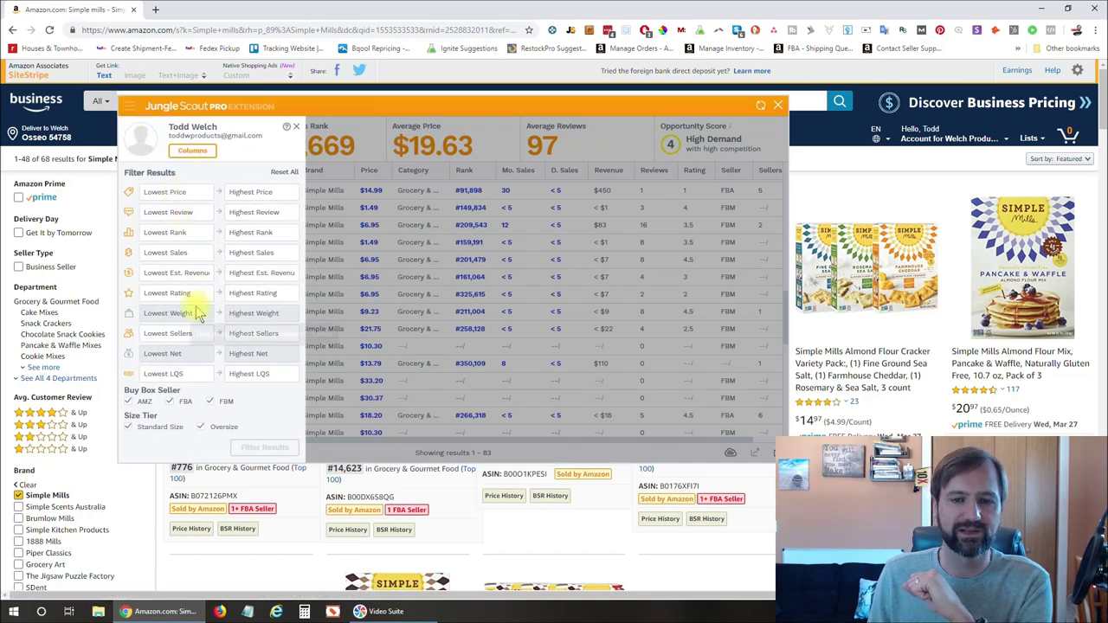
Exclude AMZ Buy Box sellers and require at least 3 sellers, narrowing results to 8.
{"action": "left_click", "coordinate": [128, 402]}
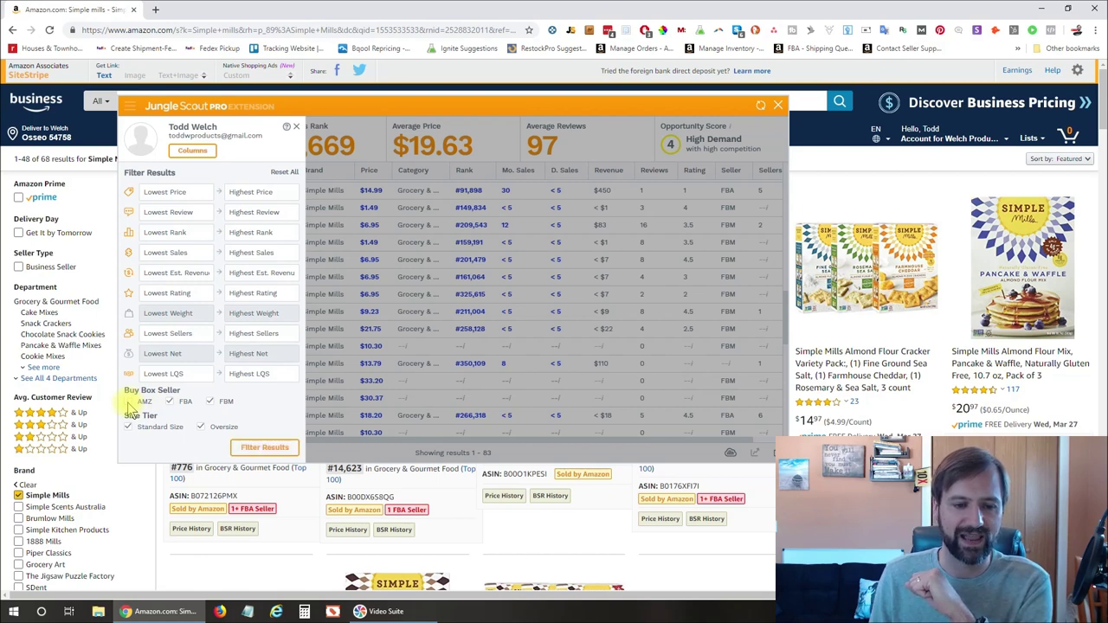
{"action": "left_click", "coordinate": [170, 331]}
{"action": "type", "text": "3"}
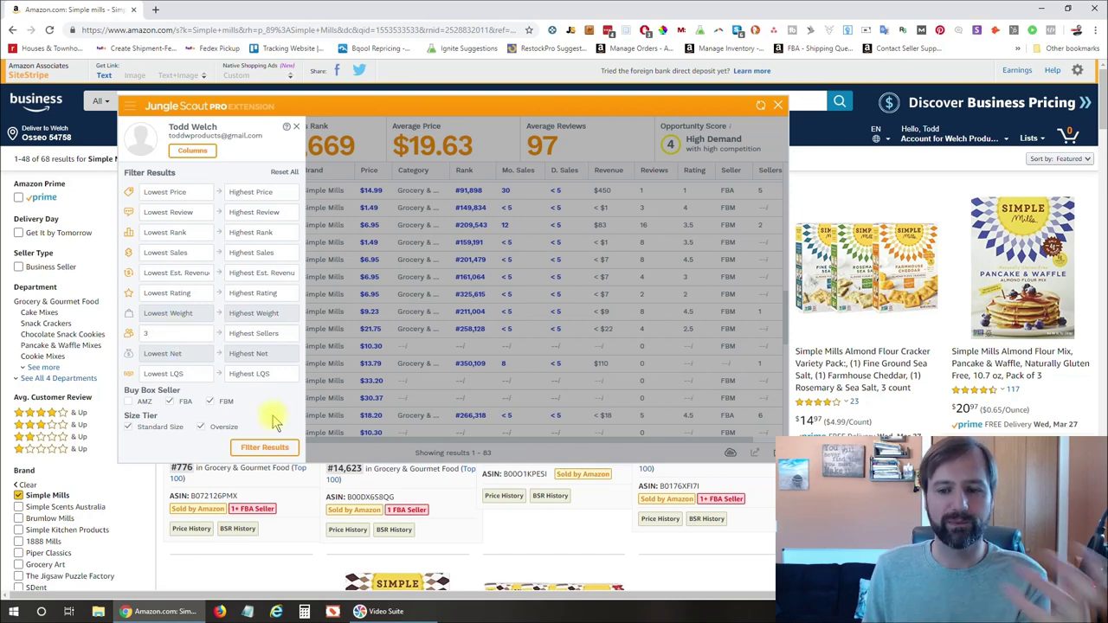
{"action": "left_click", "coordinate": [268, 450]}
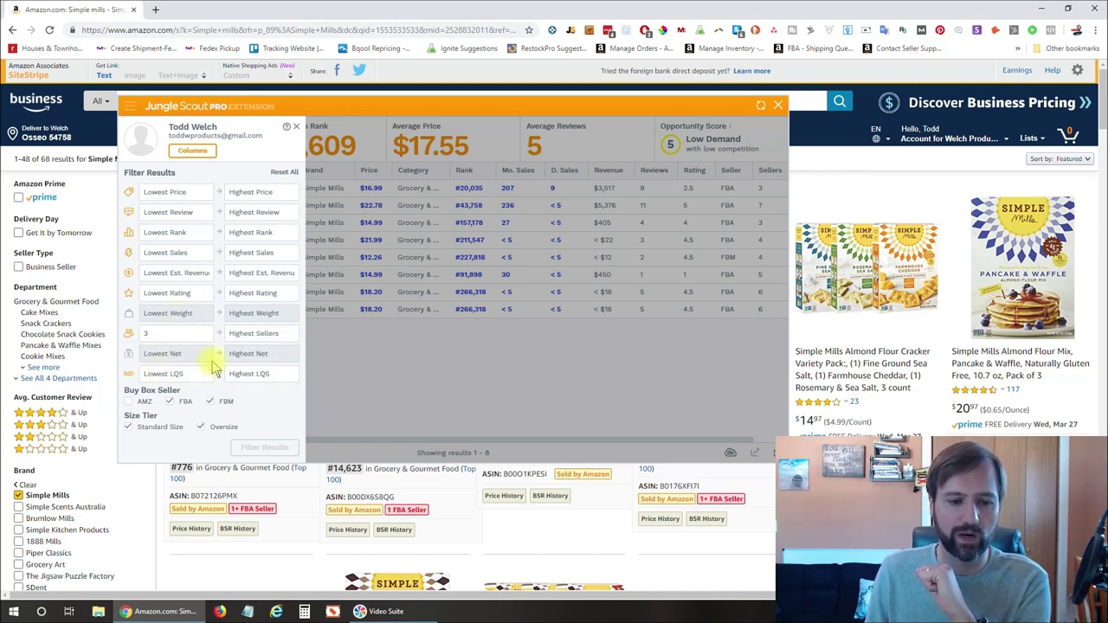
Close the filters and open the Almond Flour Crackers, 17 Ounce Amazon page.
{"action": "left_click", "coordinate": [295, 127]}
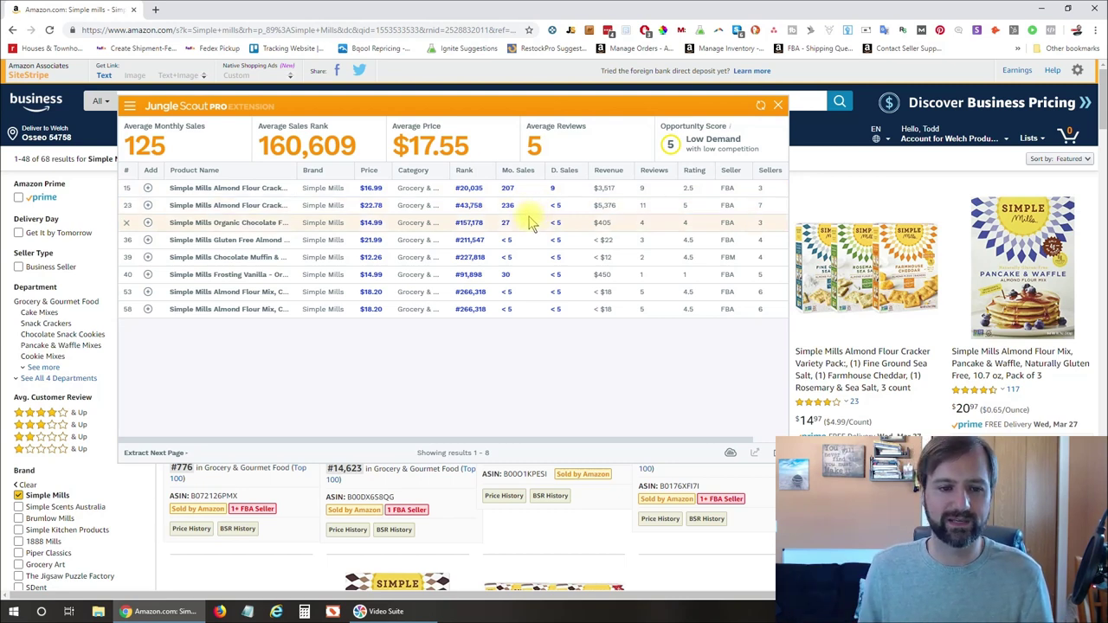
{"action": "left_click", "coordinate": [258, 210]}
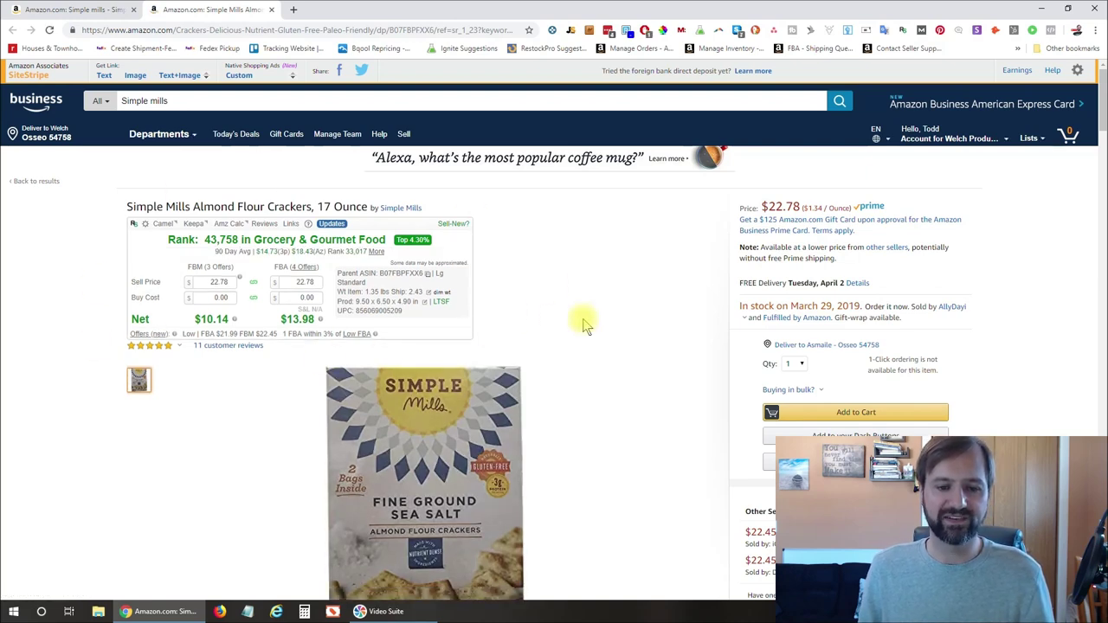
Check the Keepa price chart, then show Jungle Scout estimates for the two cracker variations.
{"action": "scroll", "coordinate": [583, 320], "scroll_direction": "down", "scroll_amount": 5}
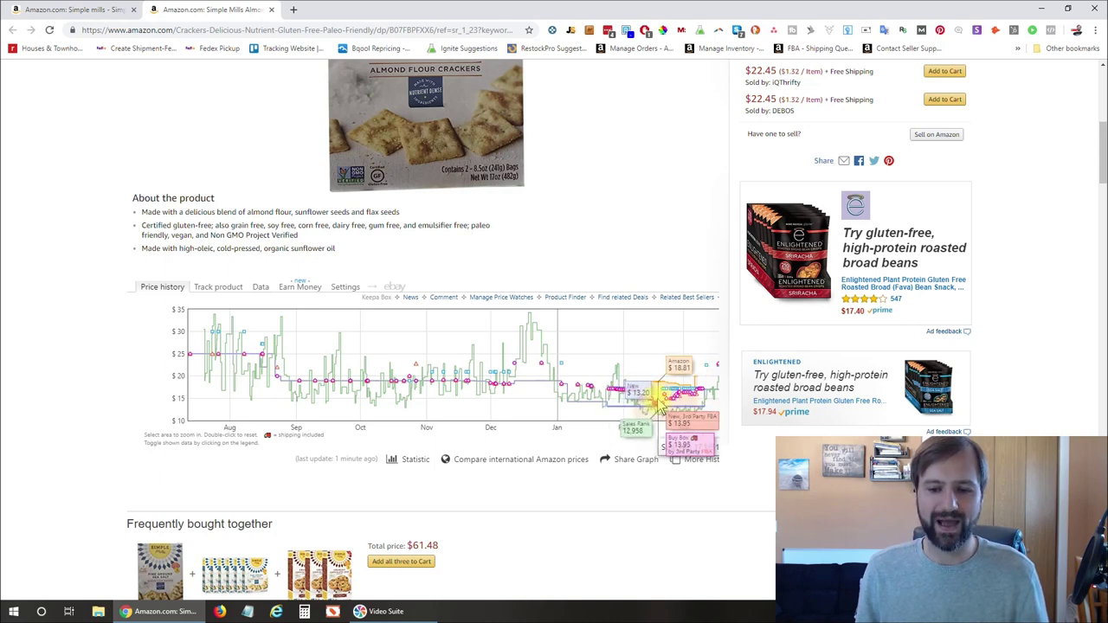
{"action": "scroll", "coordinate": [654, 251], "scroll_direction": "up", "scroll_amount": 1}
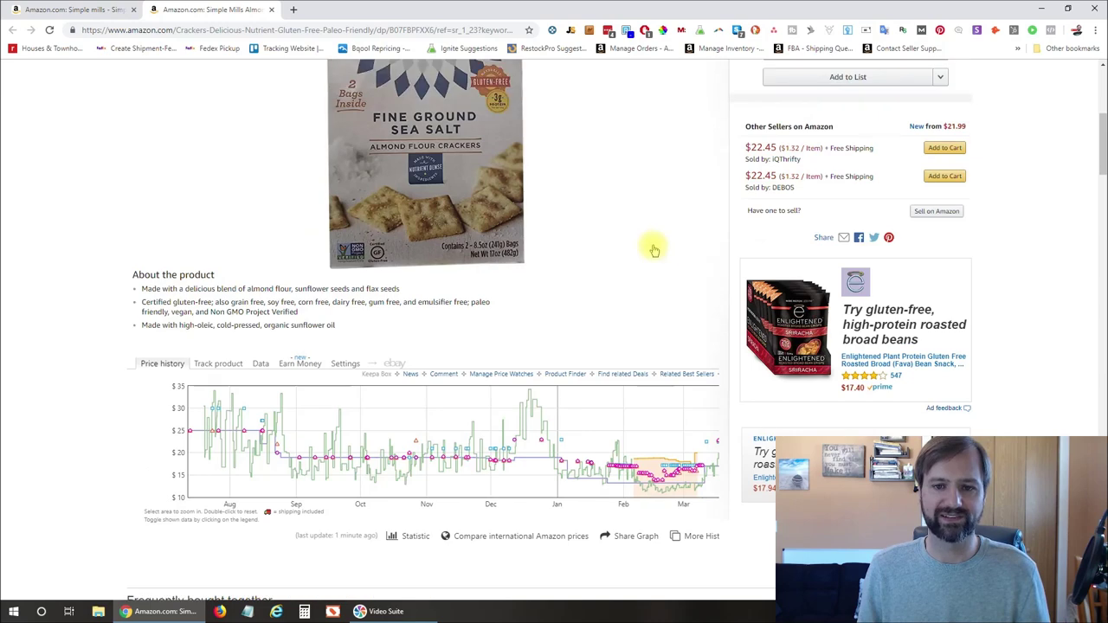
{"action": "scroll", "coordinate": [654, 250], "scroll_direction": "up", "scroll_amount": 5}
{"action": "left_click", "coordinate": [571, 33]}
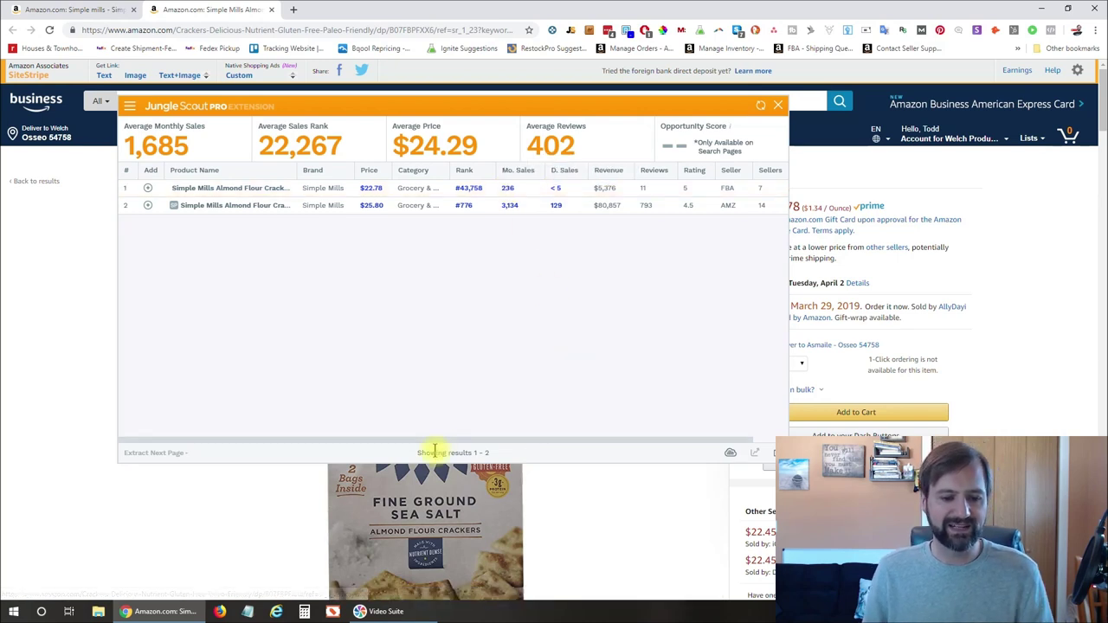
View the Associated Keywords word cloud, close it, and bring up the export/share options.
{"action": "left_click", "coordinate": [730, 456]}
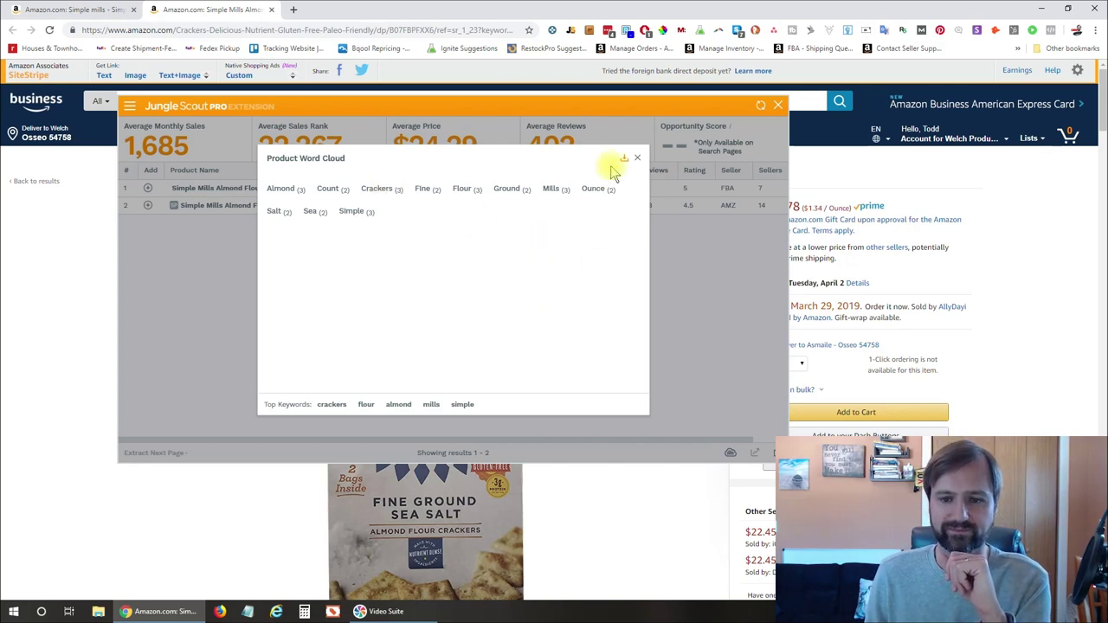
{"action": "left_click", "coordinate": [637, 158]}
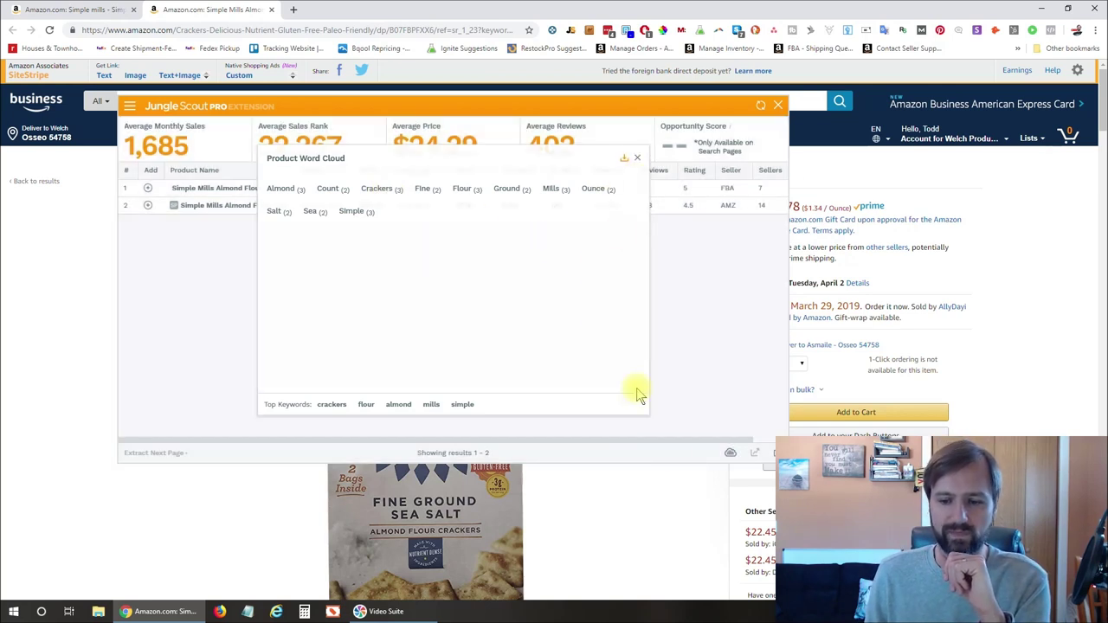
{"action": "left_click", "coordinate": [774, 451]}
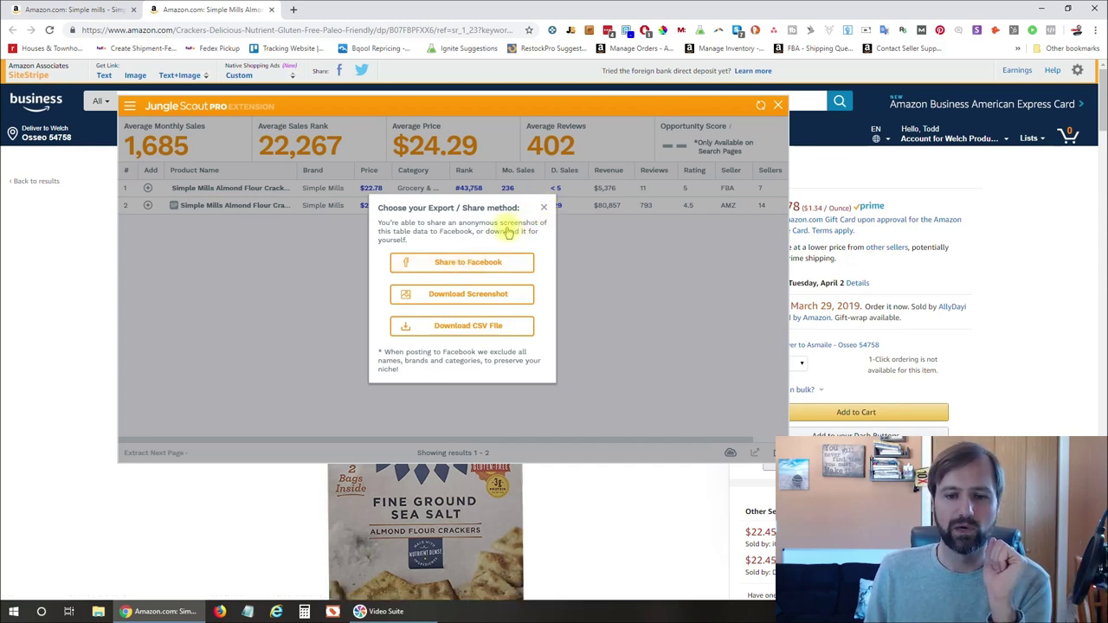
Close the export dialog, refresh the crackers table, and close the product tab with Ctrl+W.
{"action": "left_click", "coordinate": [545, 210]}
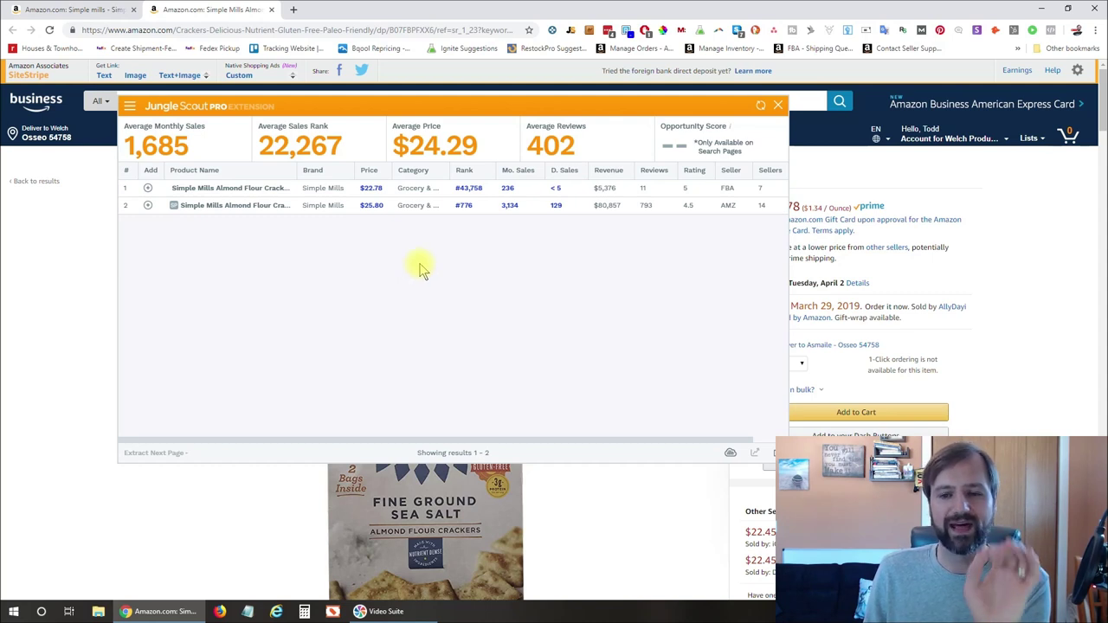
{"action": "left_click", "coordinate": [759, 105]}
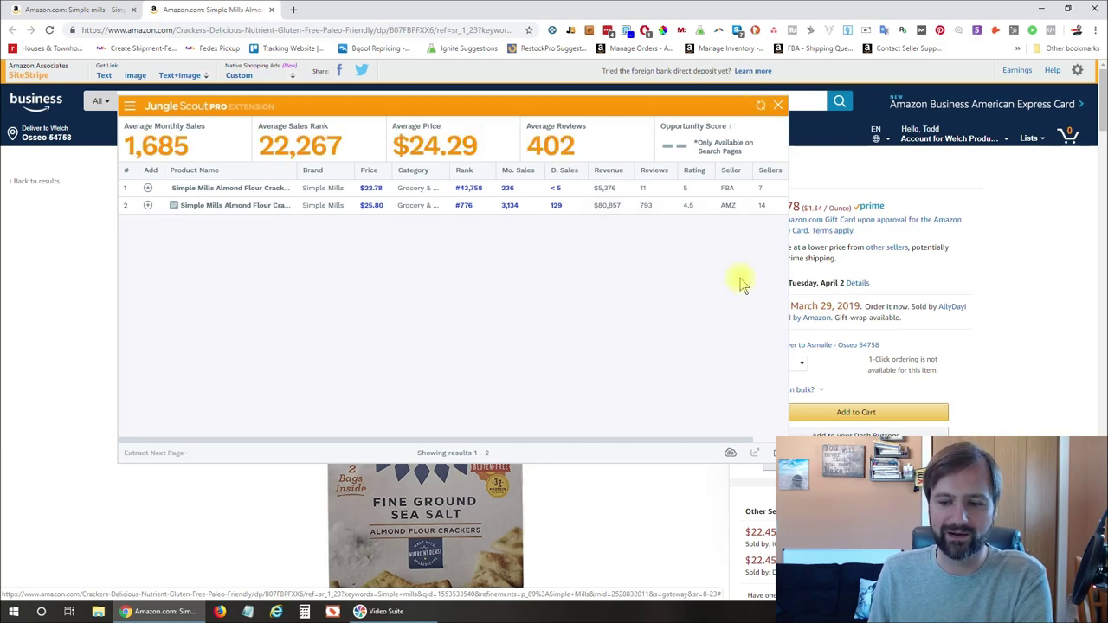
{"action": "key", "text": "ctrl+w"}
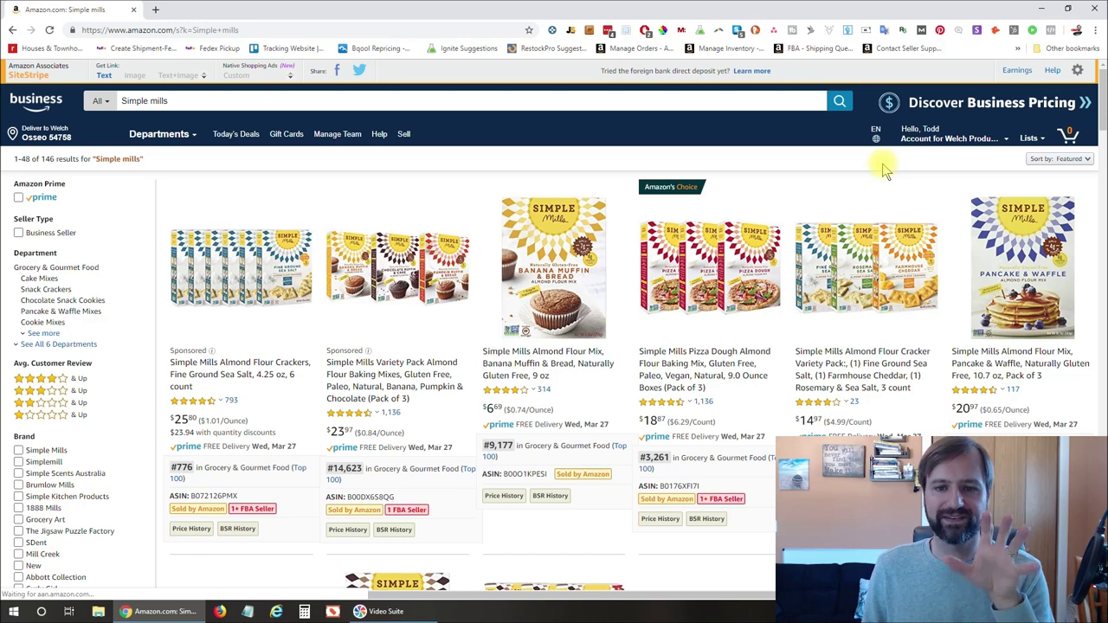
Open the Google Trends report showing past-12-months interest in 'Simple mills', then return to Amazon.
{"action": "left_click", "coordinate": [571, 31]}
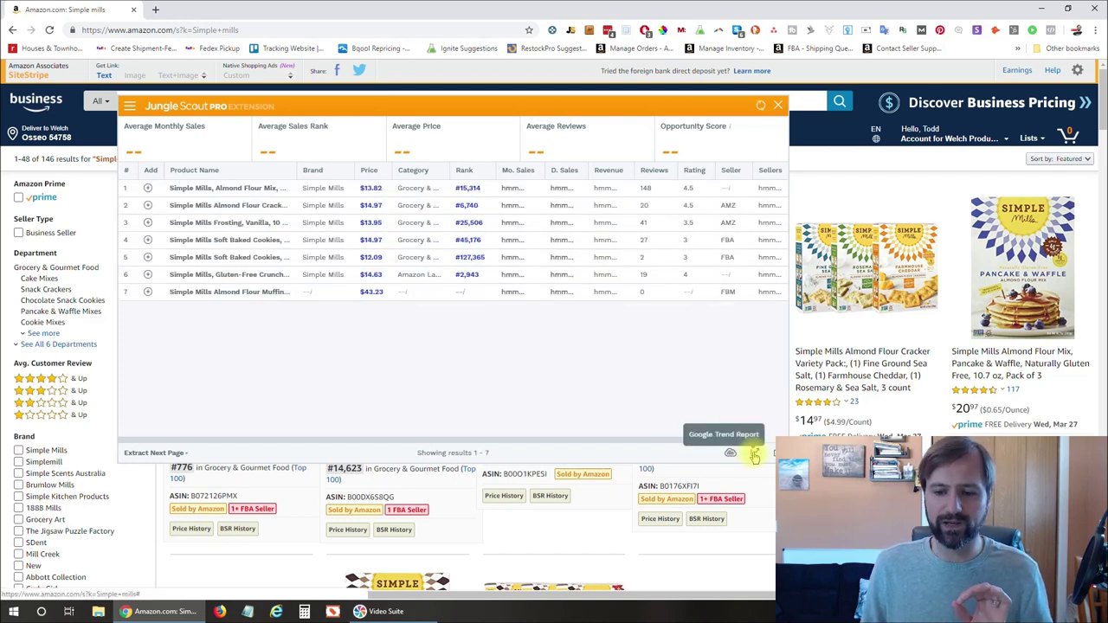
{"action": "left_click", "coordinate": [754, 455]}
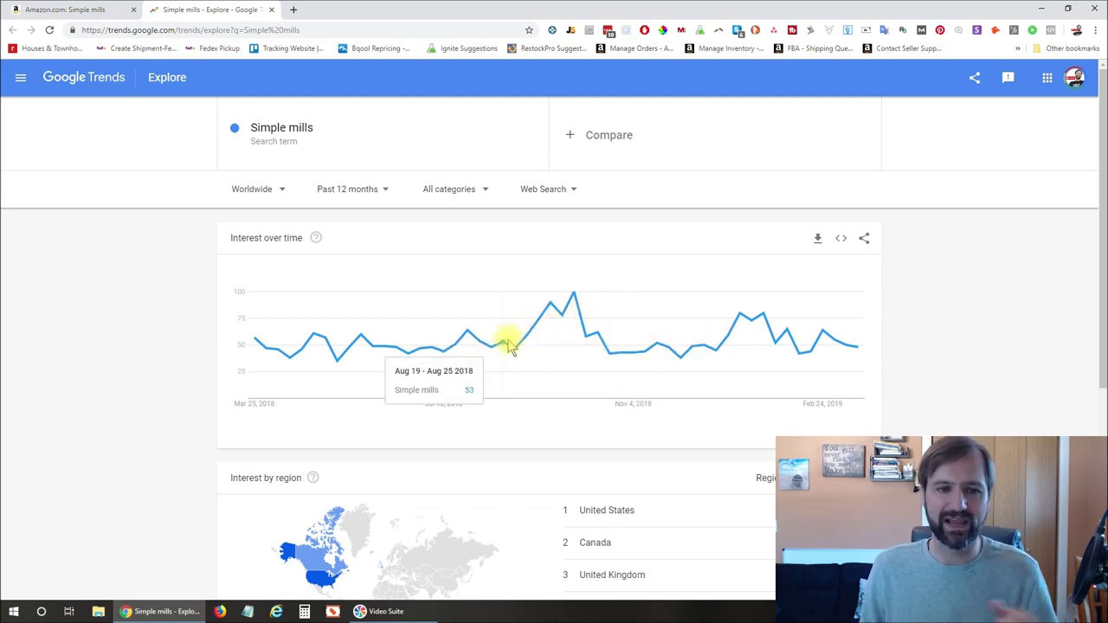
{"action": "left_click", "coordinate": [109, 11]}
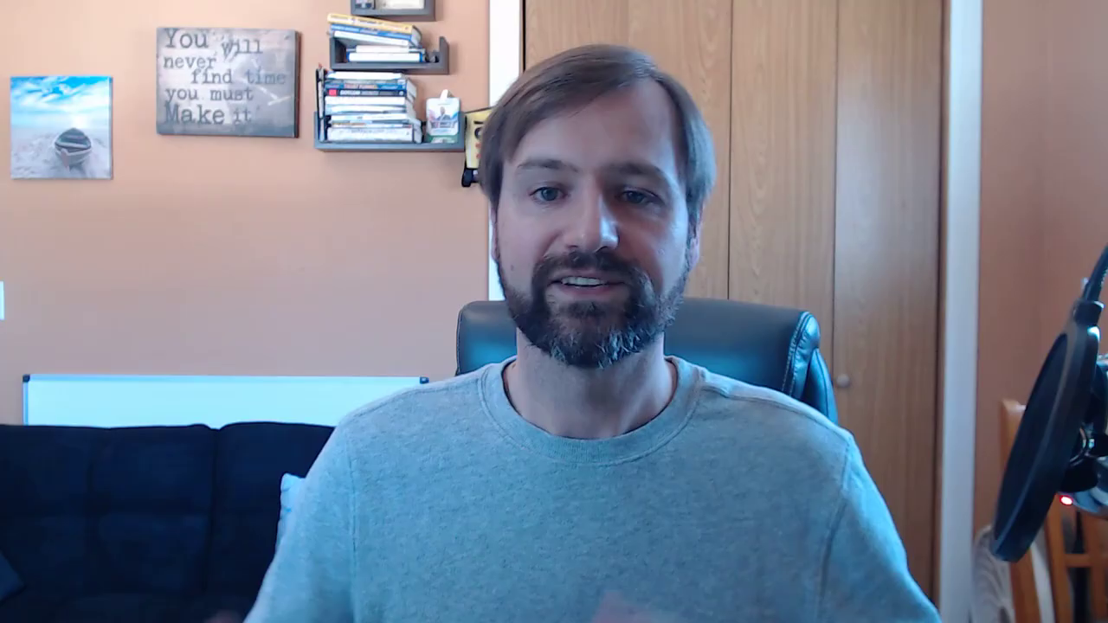